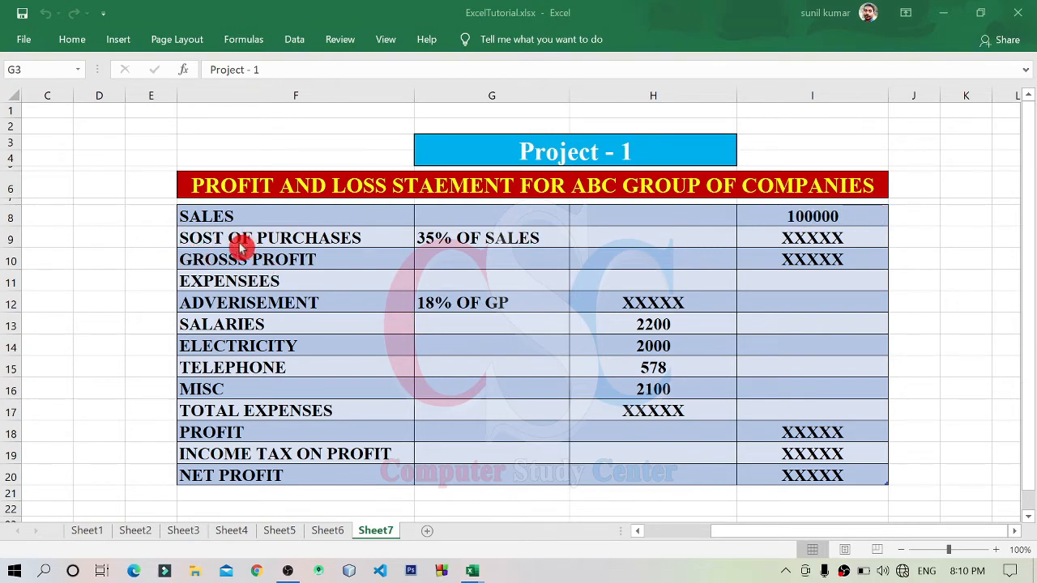
Step: Correct the misspelled label in cell F9 to COST OF PURCHASES
click(192, 237)
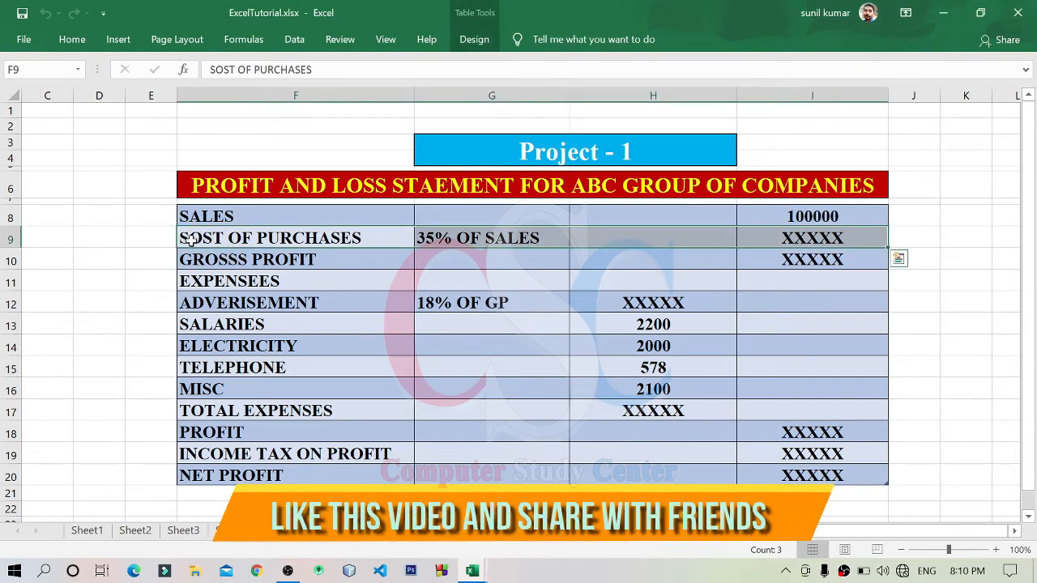
click(253, 236)
click(359, 305)
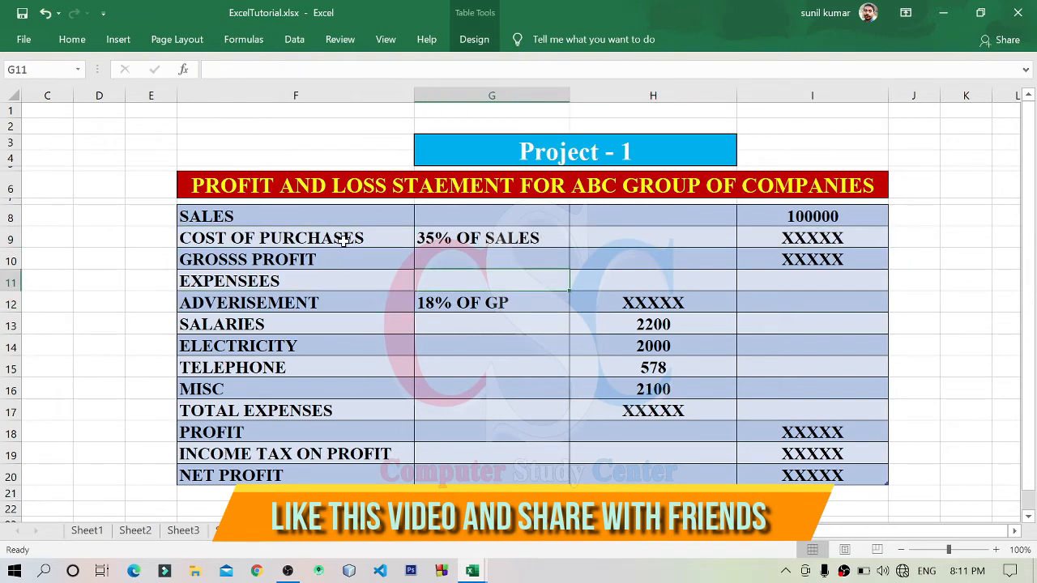
Step: Replace the cost of purchases placeholder in I9 with the formula =I8*35%, taking 35% of sales
click(829, 237)
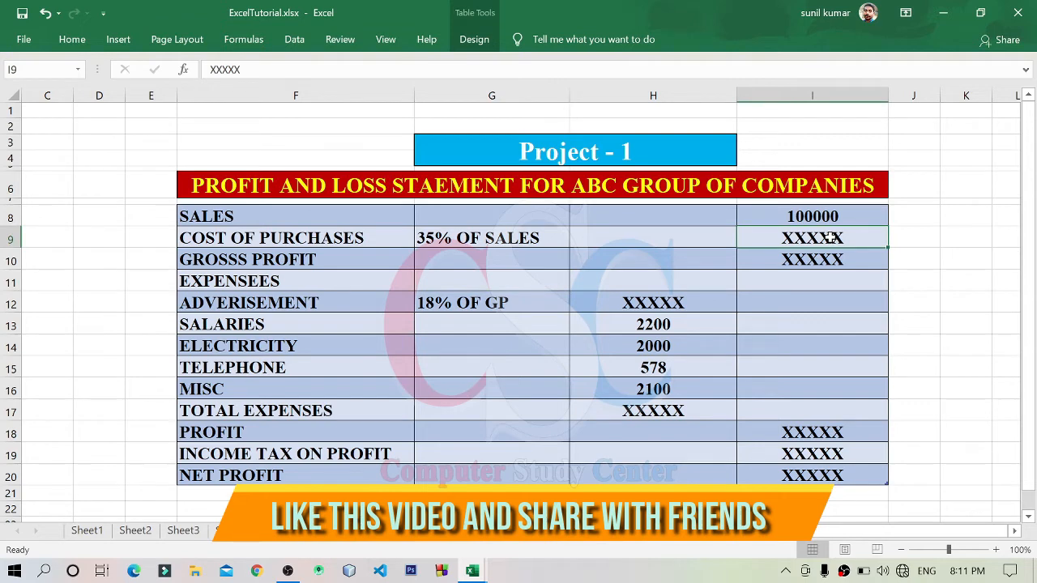
click(463, 241)
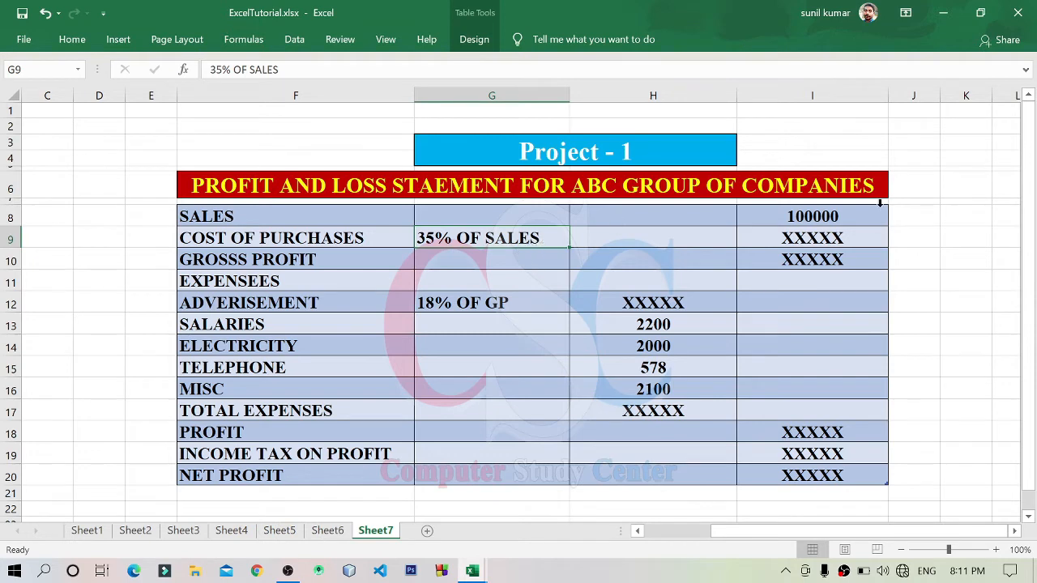
click(847, 218)
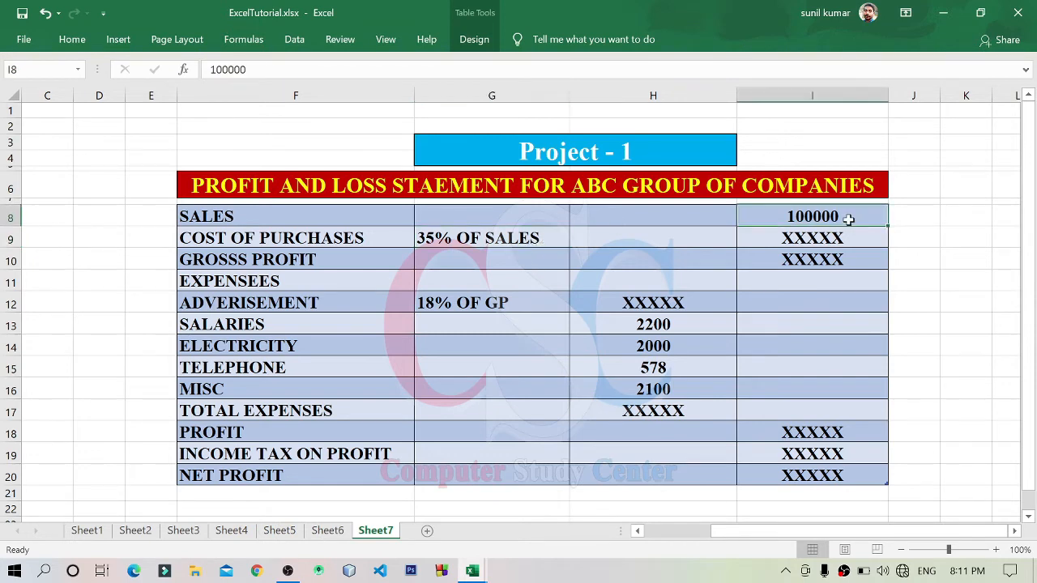
click(532, 249)
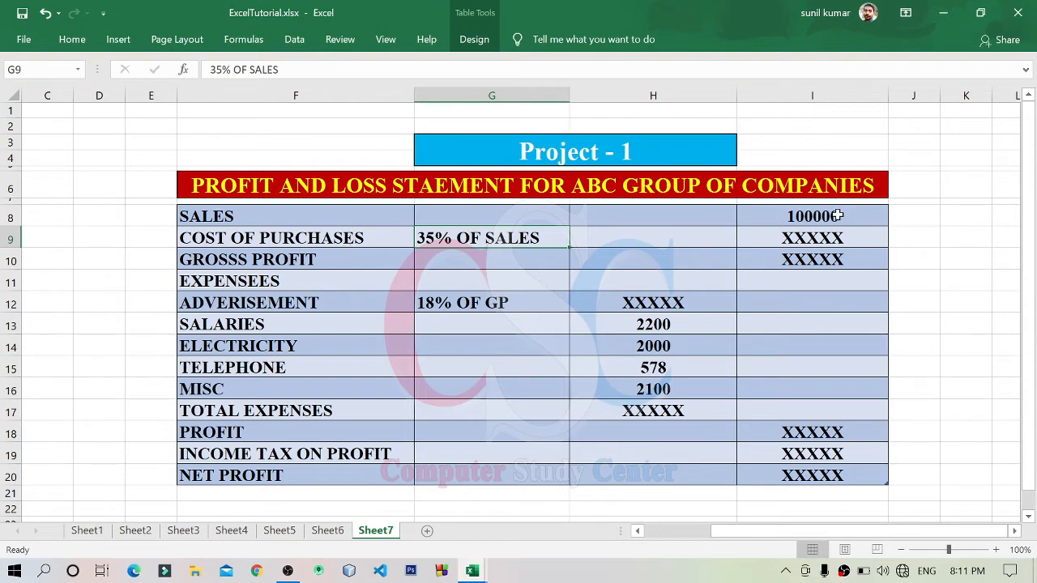
click(787, 239)
key(Delete)
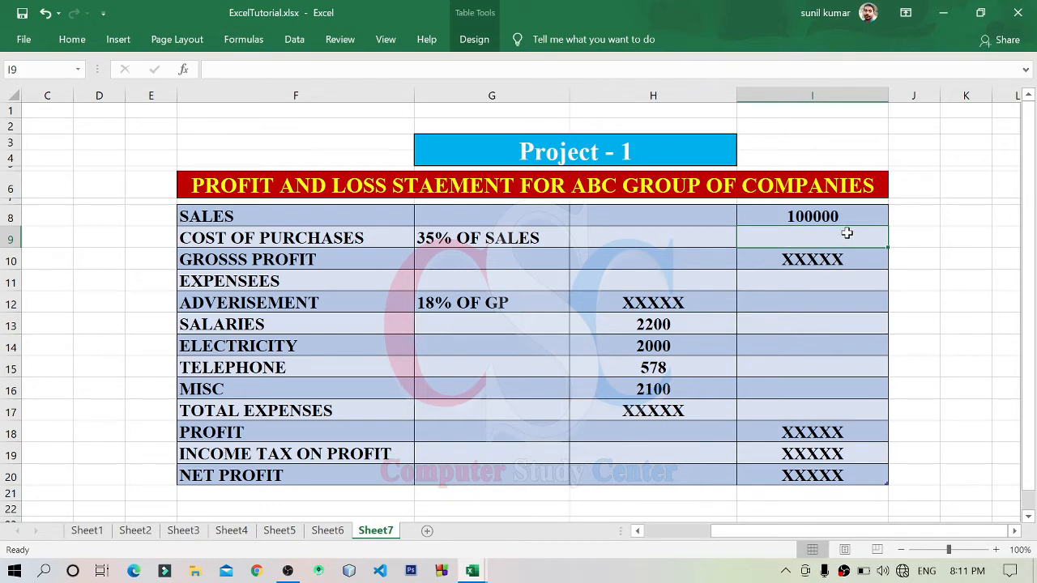
text(=)
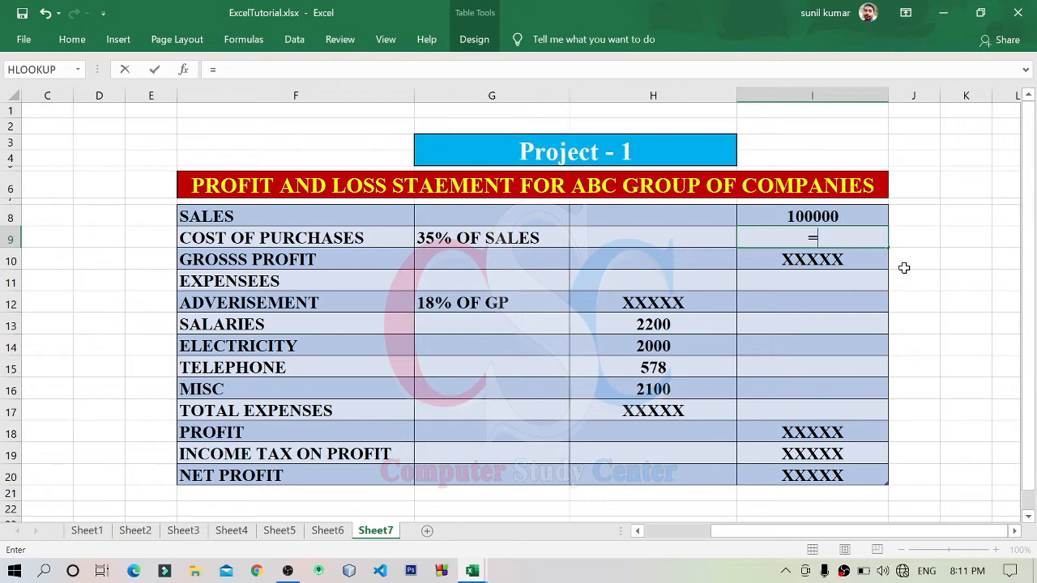
text(3)
key(BackSpace)
click(828, 216)
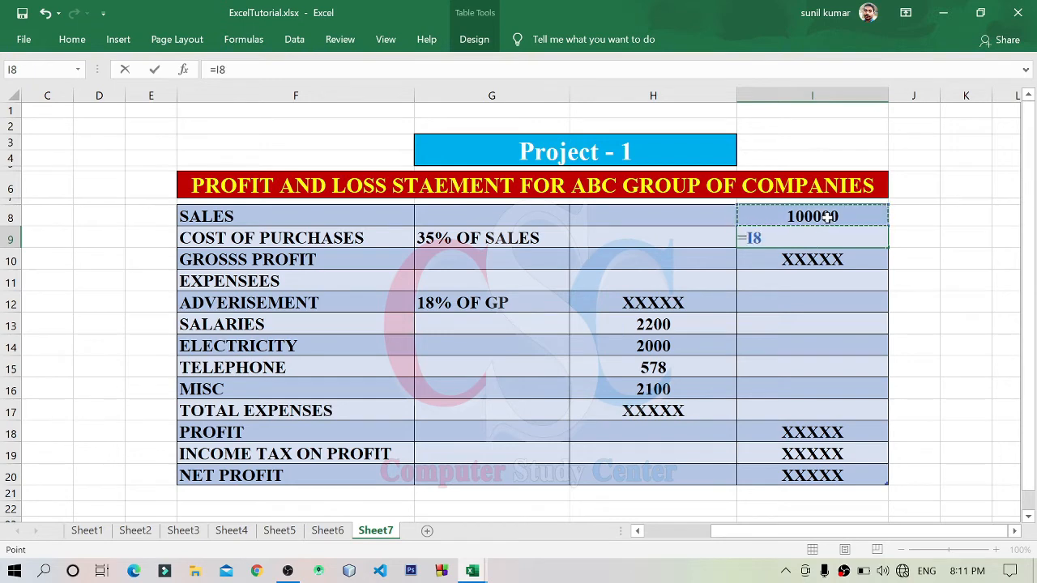
text(*35%)
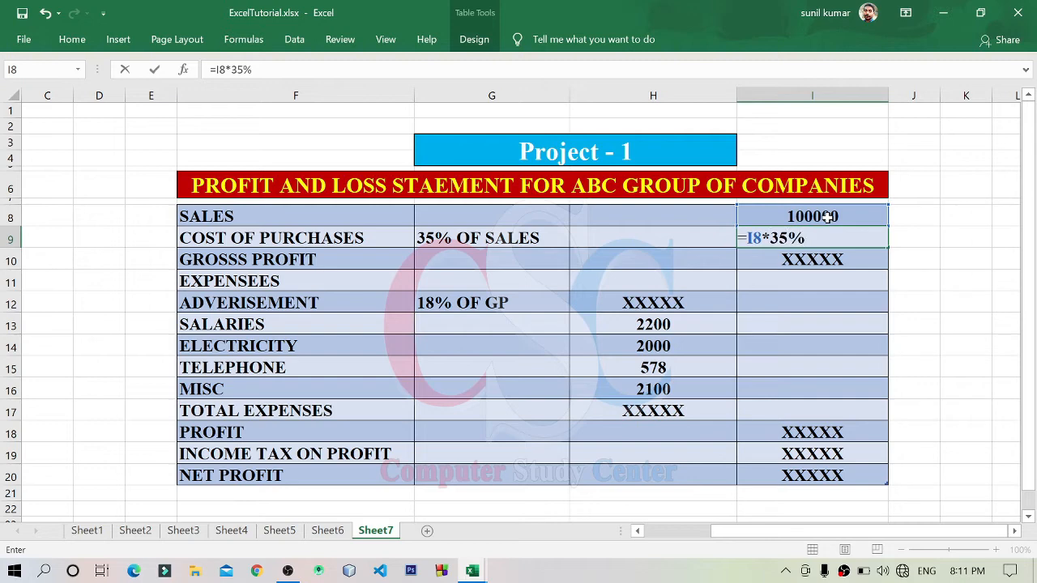
double_click(754, 238)
key(Return)
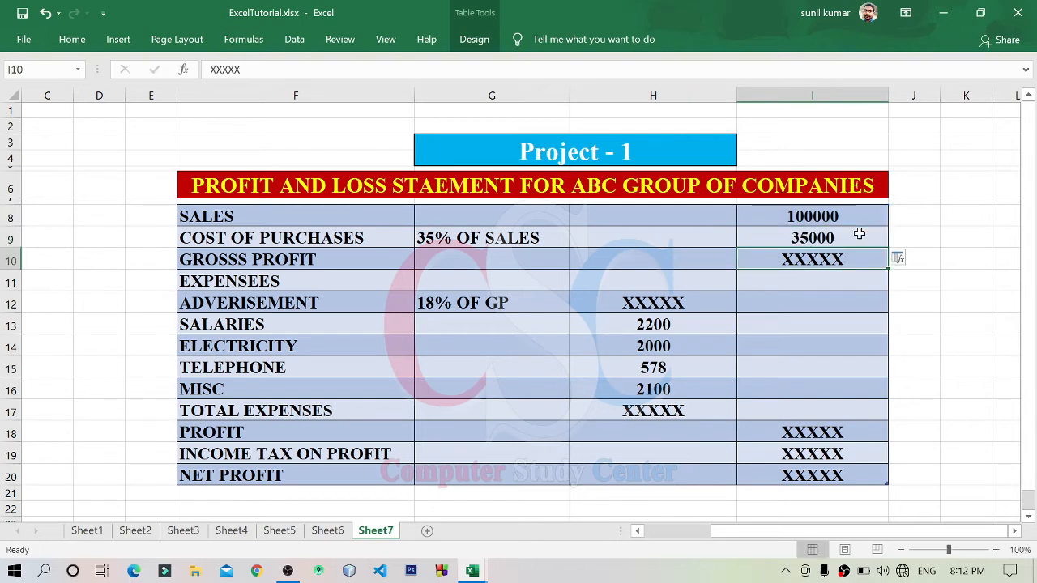
click(857, 234)
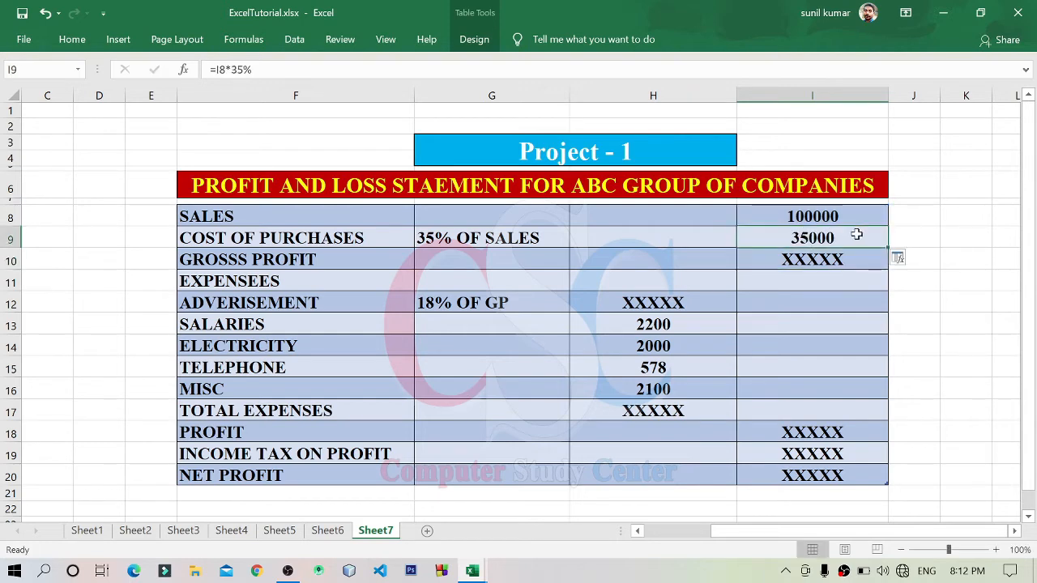
Step: Replace the gross profit placeholder in I10 with the formula =I8-I9, subtracting cost of purchases from sales
click(203, 260)
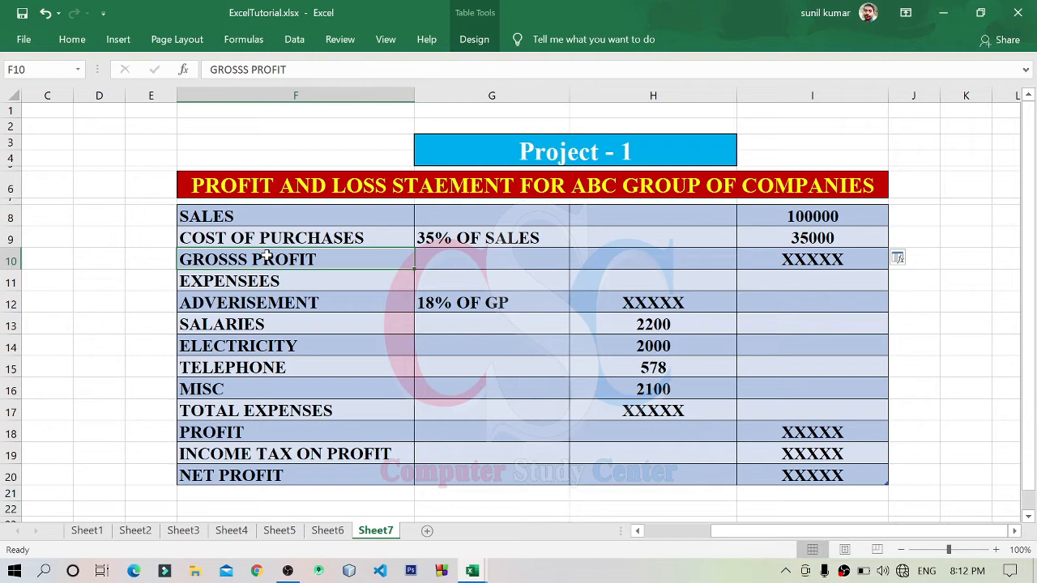
click(776, 257)
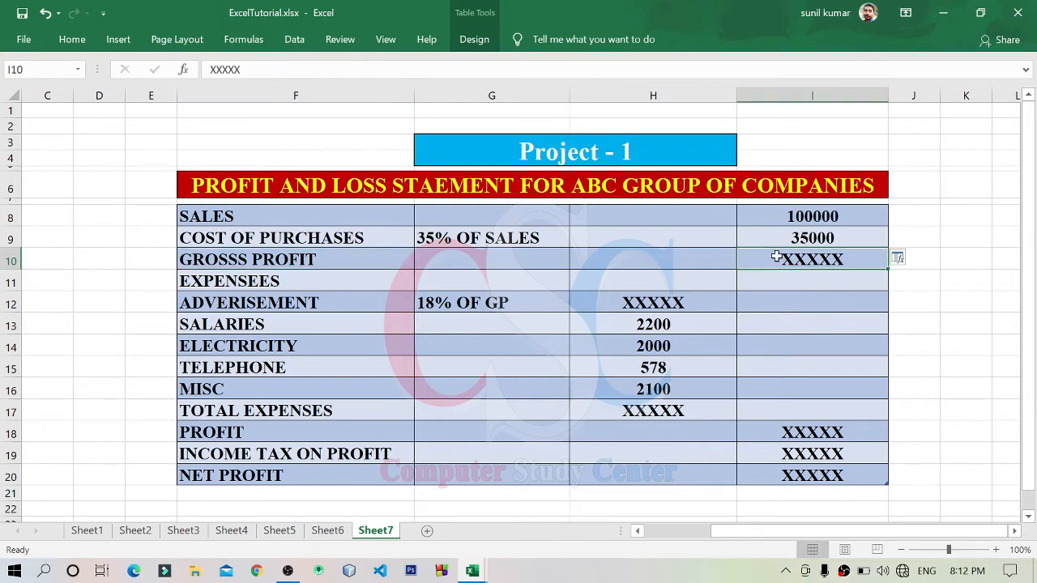
key(Delete)
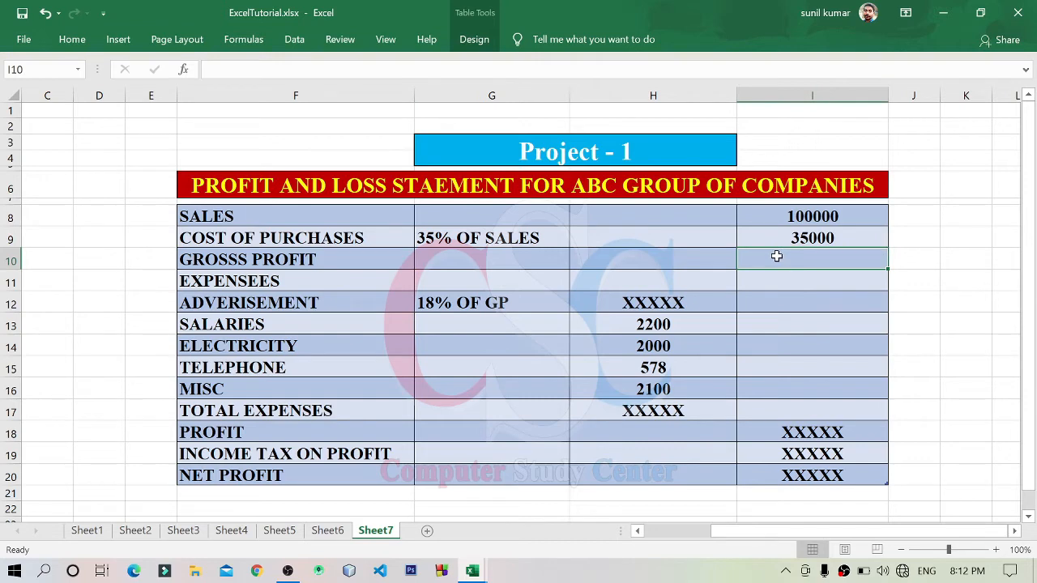
text(=)
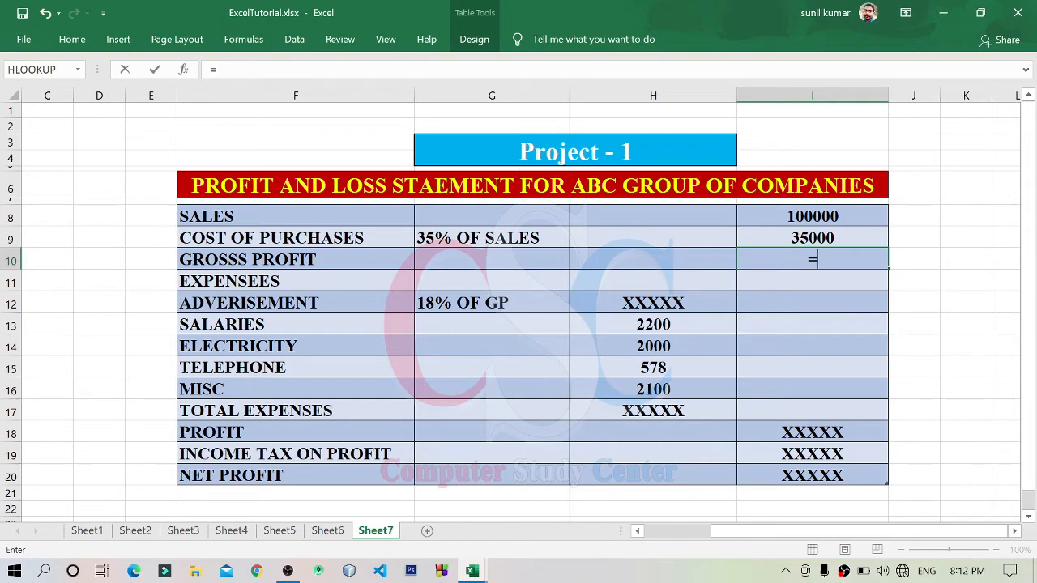
click(805, 217)
text(-)
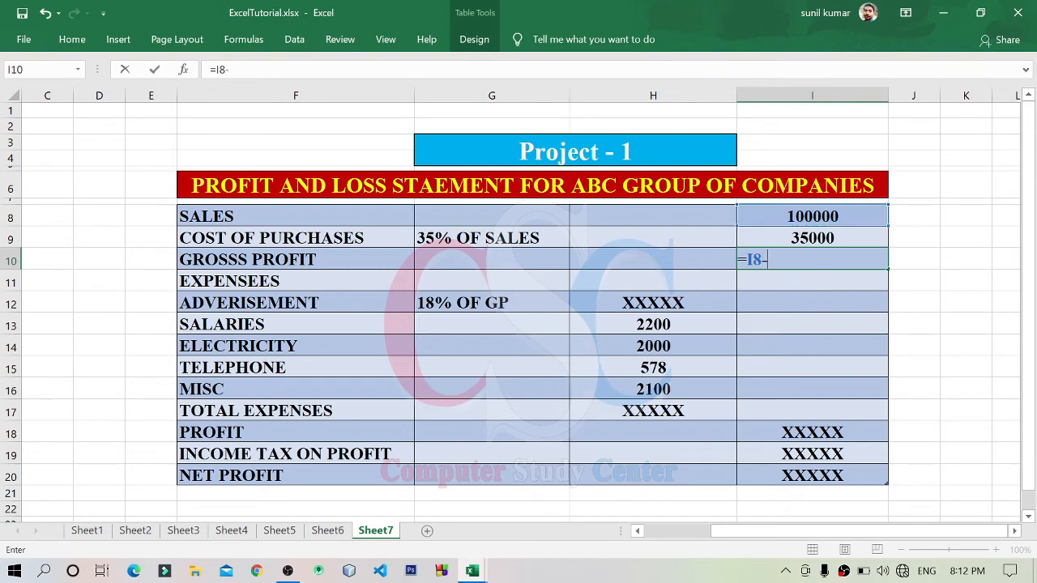
click(819, 239)
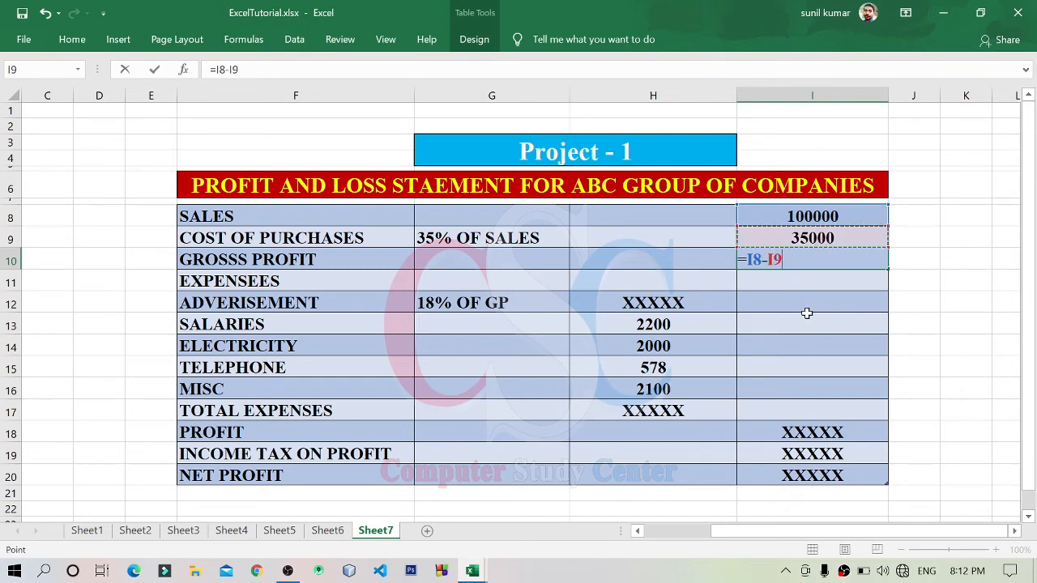
key(Return)
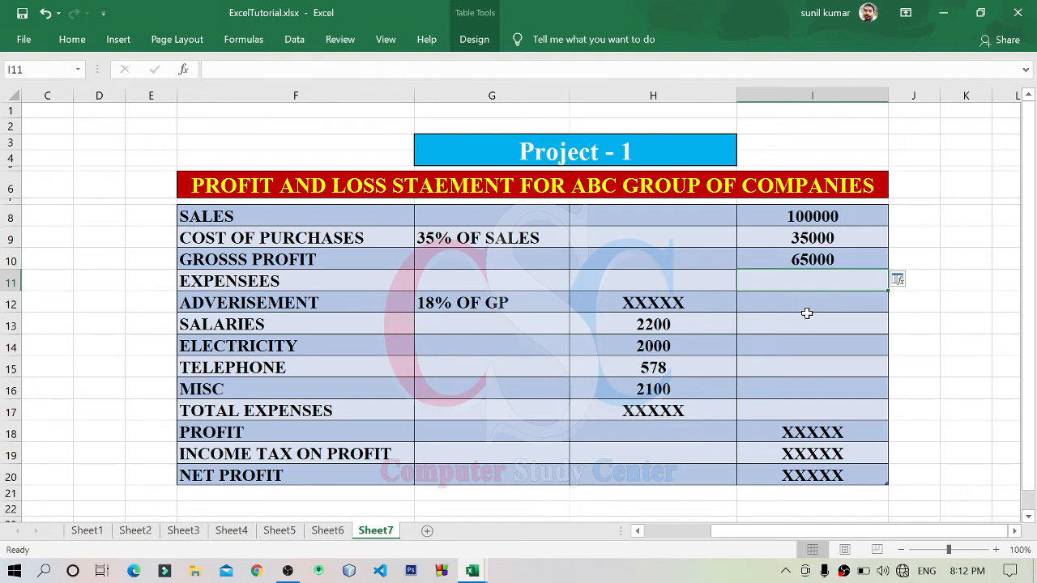
Step: Examine the expense rows and the gross profit percentage on which the advertisement expense is based
click(258, 281)
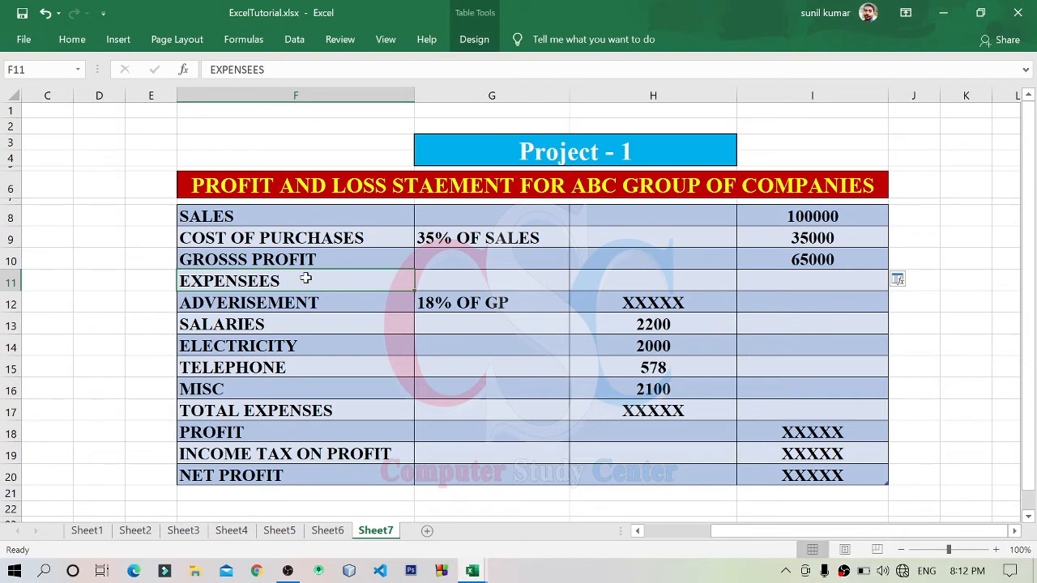
drag(298, 302, 671, 391)
click(375, 323)
click(269, 298)
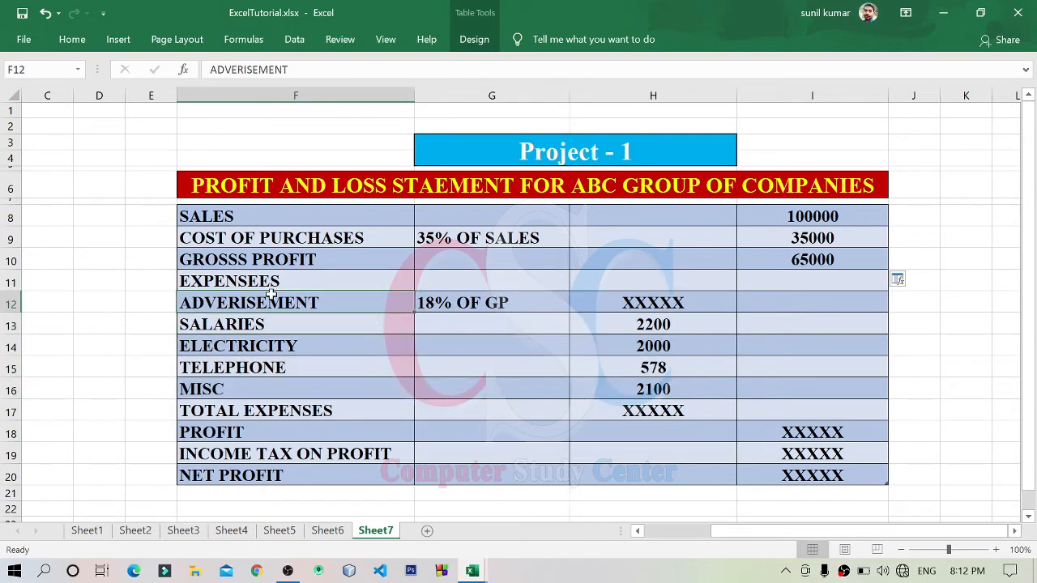
click(451, 303)
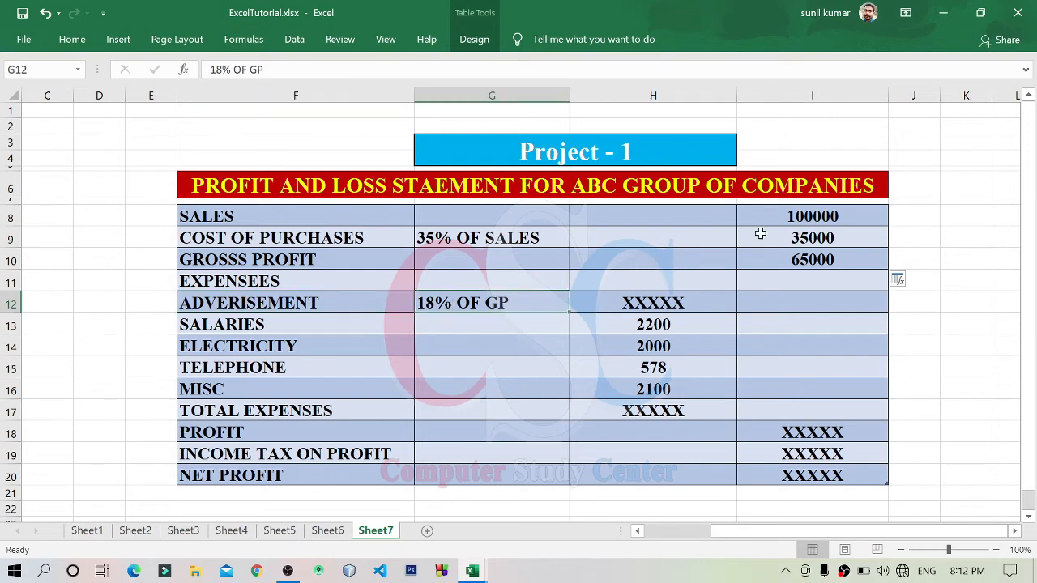
click(856, 256)
click(467, 299)
click(632, 302)
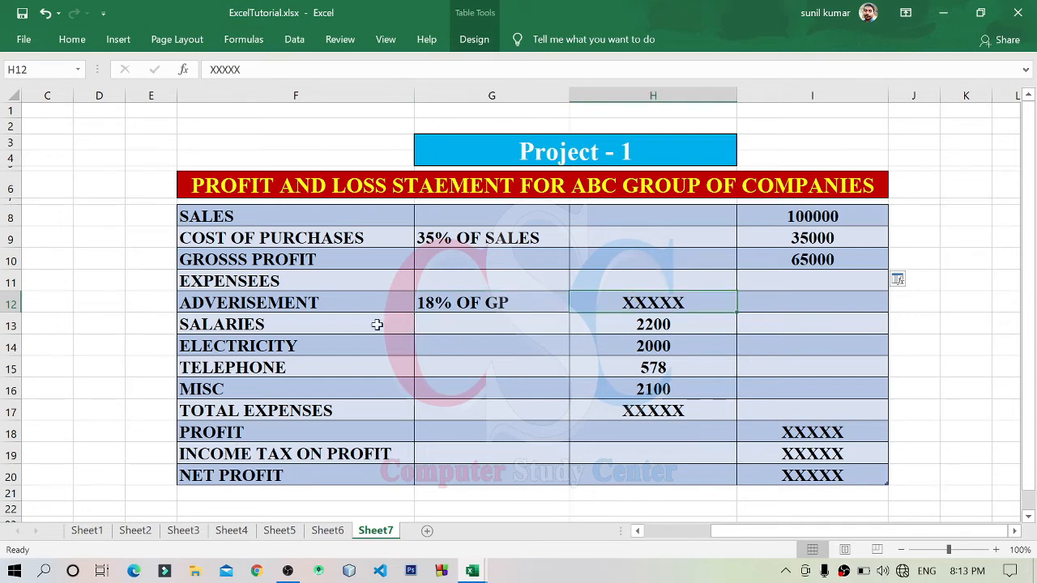
click(377, 323)
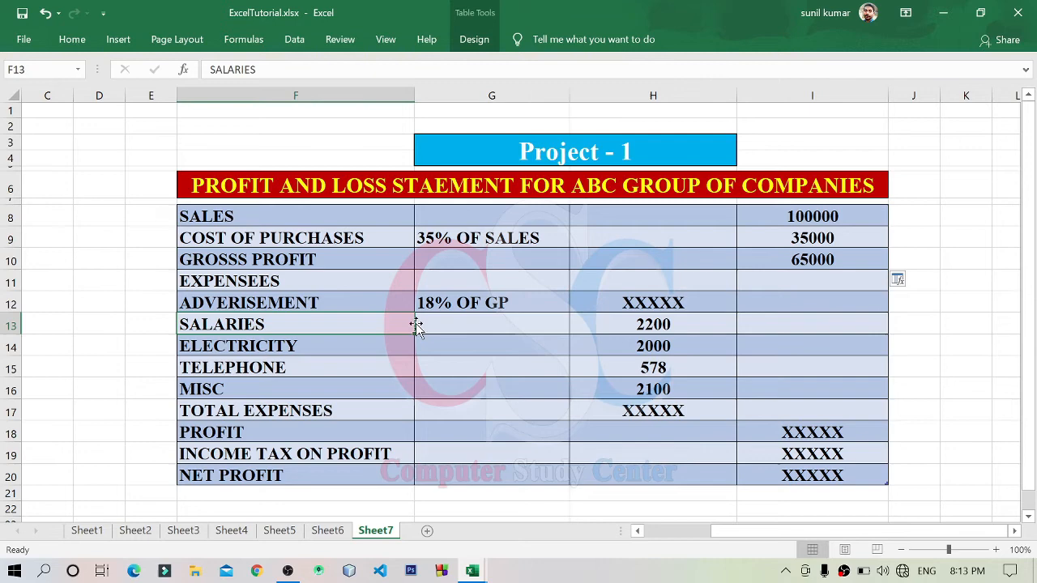
click(372, 345)
click(371, 365)
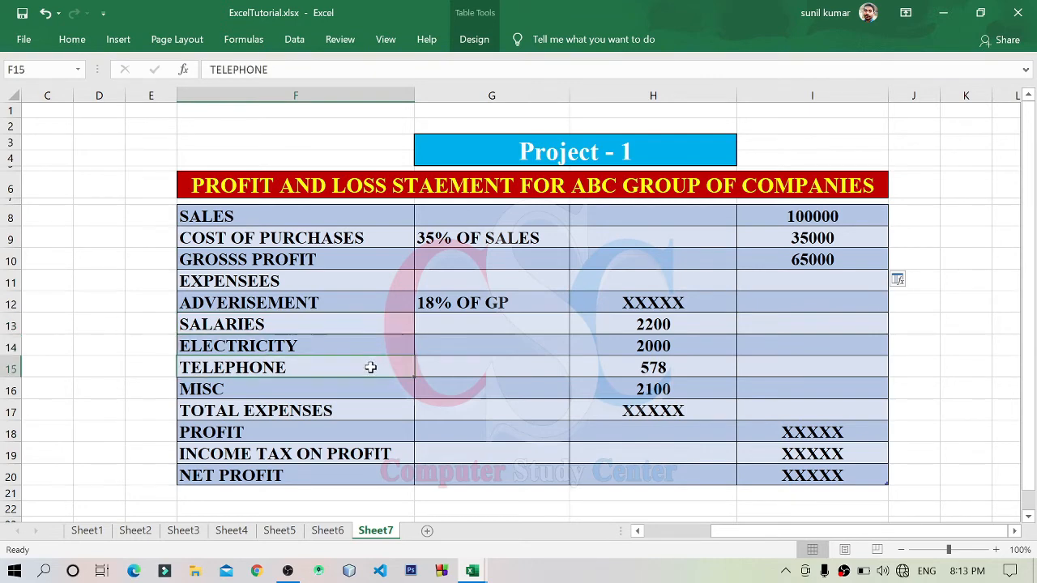
Step: Replace the advertisement placeholder in H12 with the formula =I10*18%, taking 18% of gross profit
click(644, 302)
key(Delete)
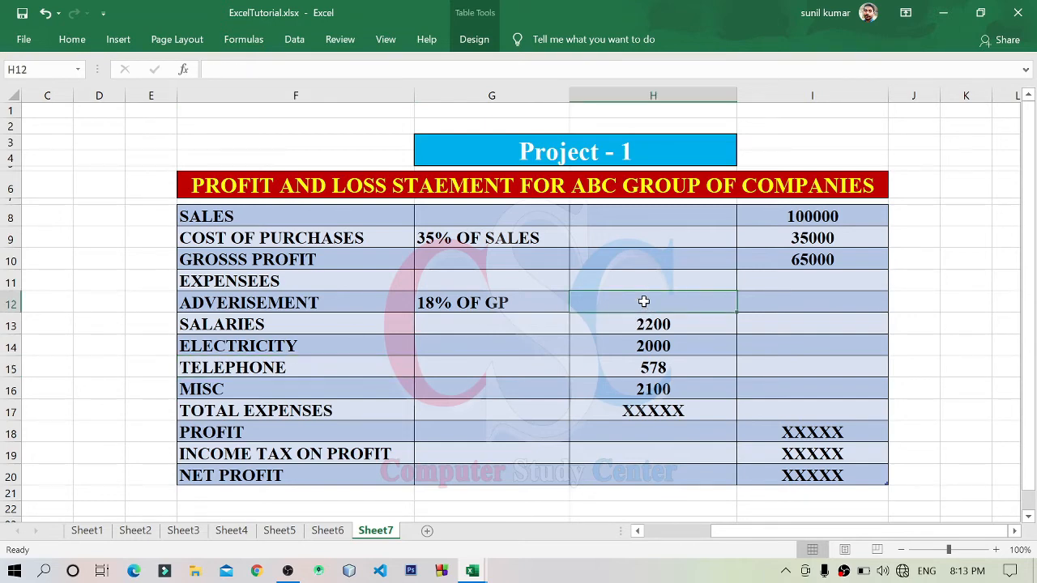
text(=)
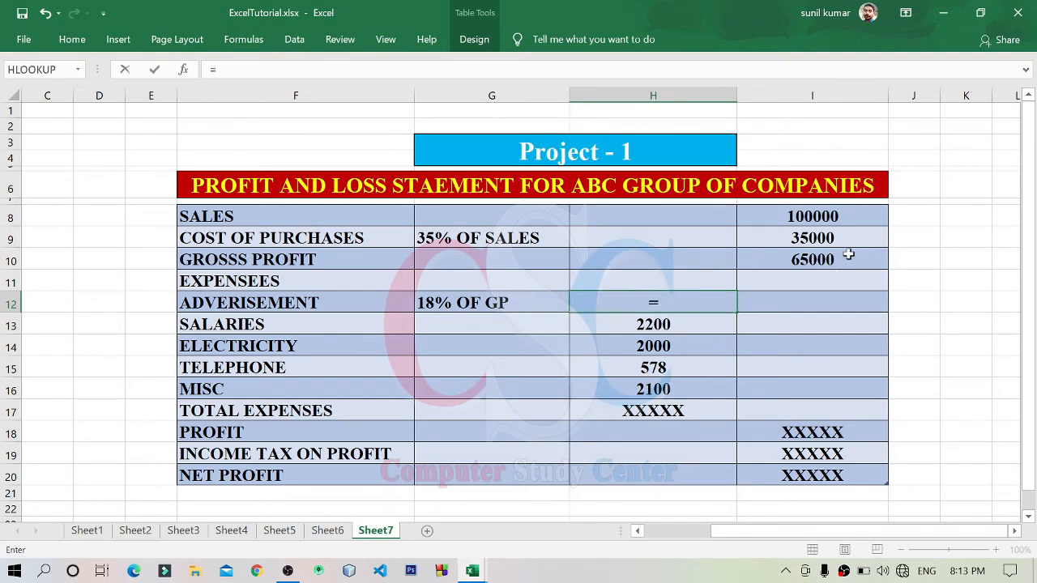
click(848, 253)
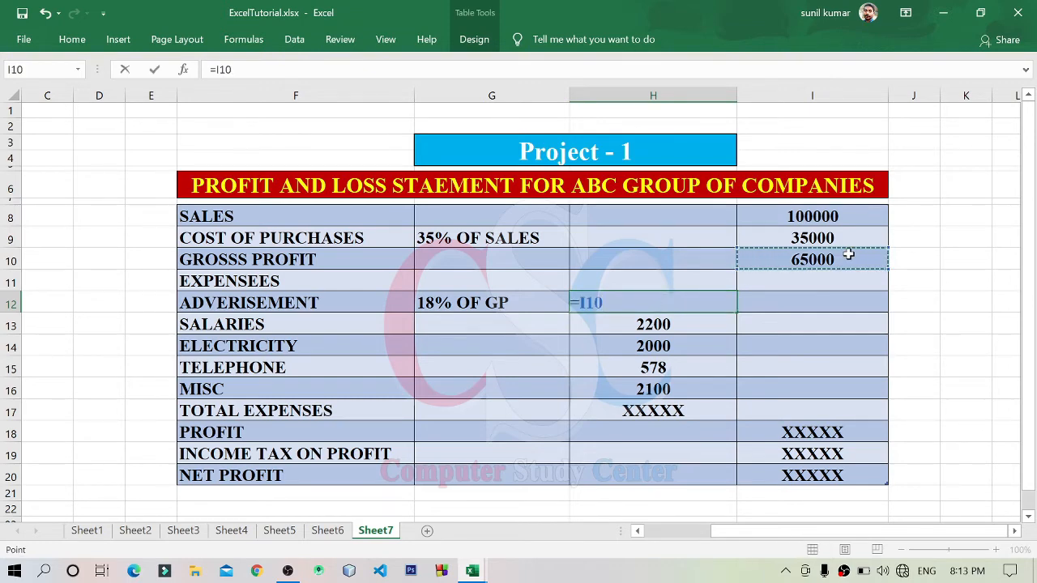
text(8)
key(BackSpace)
text(*)
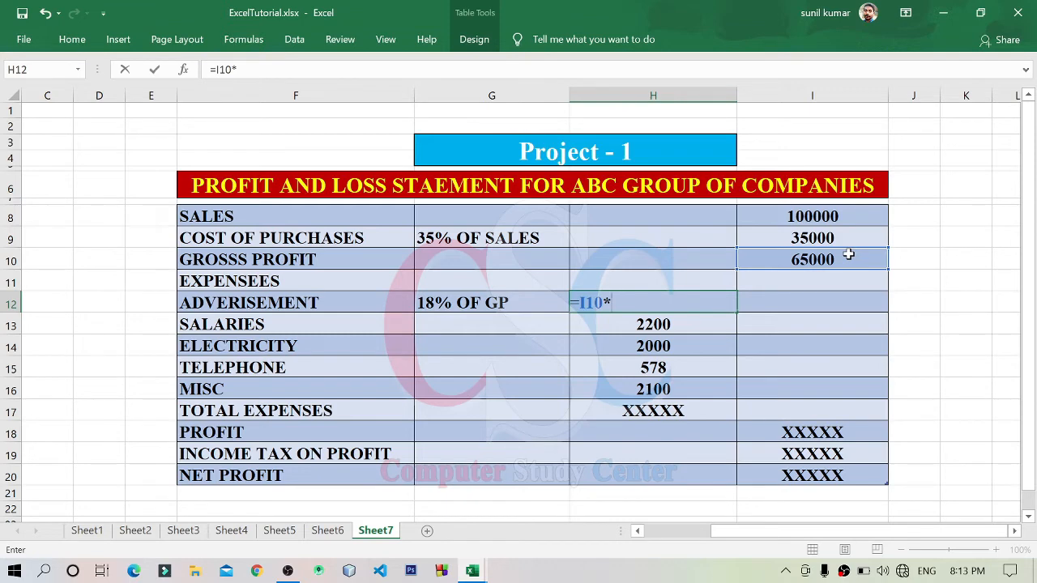
text(18*)
key(BackSpace)
text(%)
key(Return)
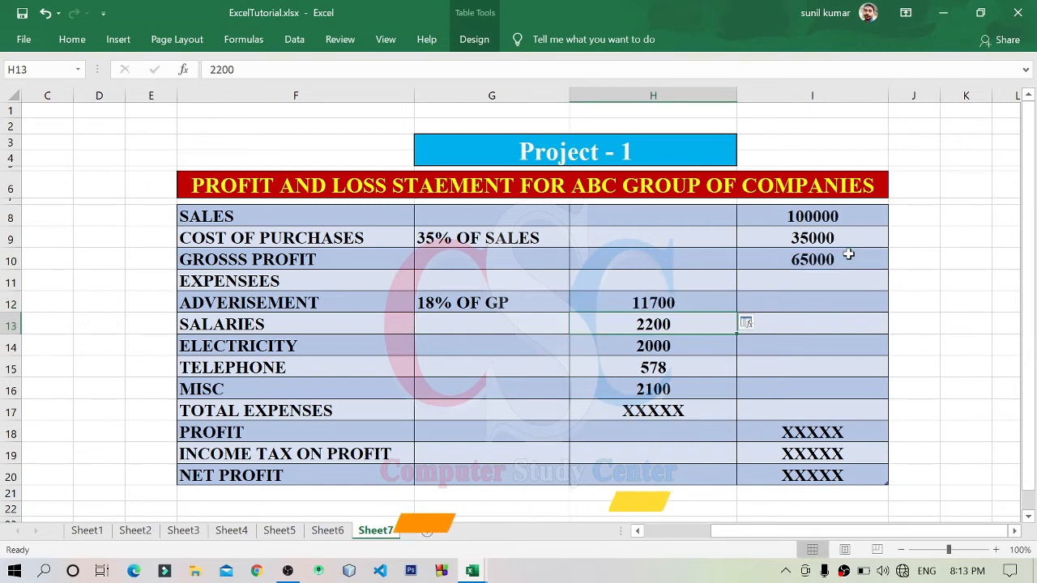
key(Up)
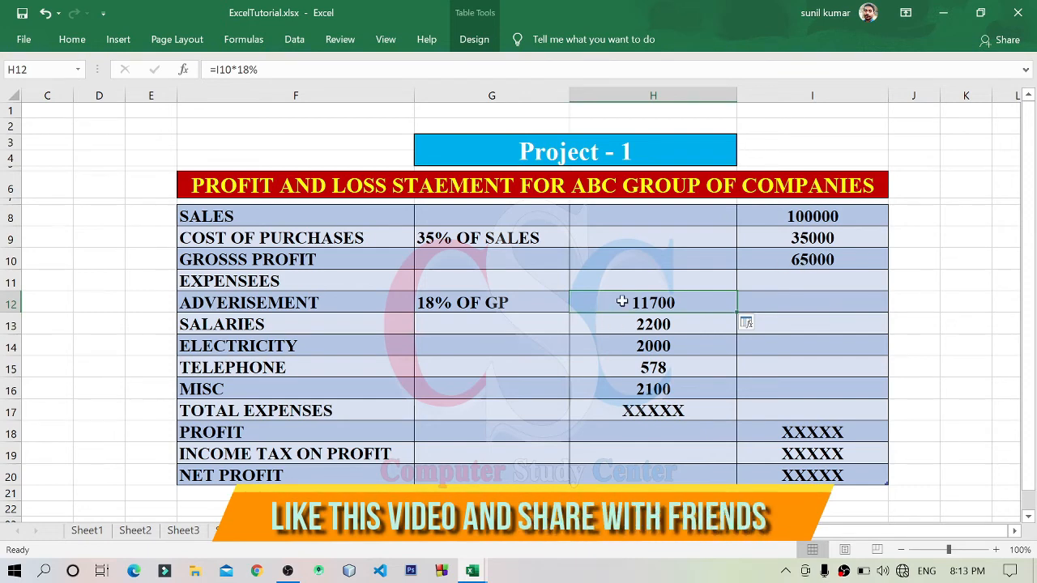
Step: Replace the total expenses placeholder in H17 with an automatic sum of the expense amounts, =SUBTOTAL(109,H8:H16)
drag(624, 308, 637, 391)
click(647, 407)
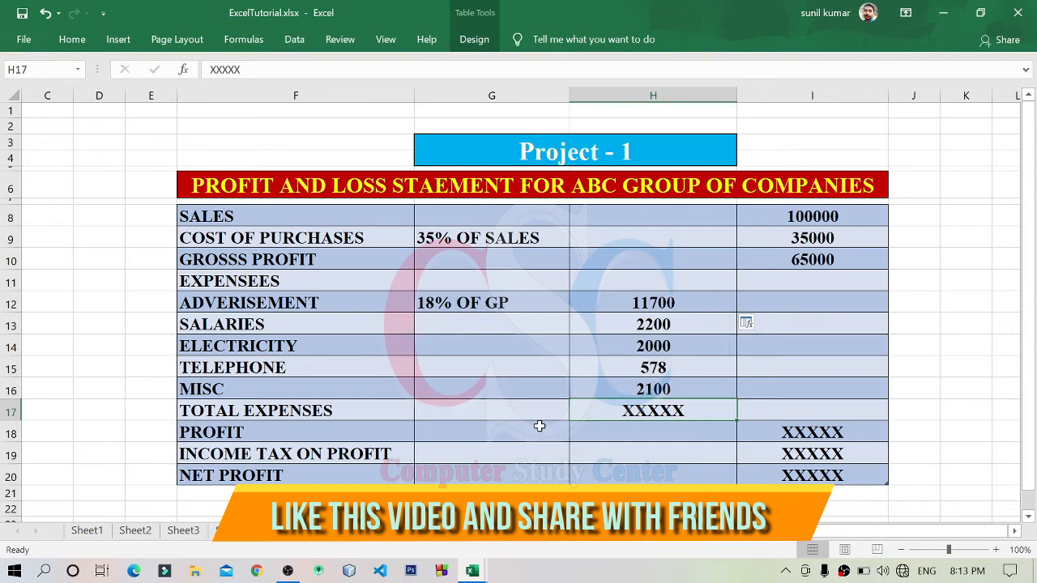
click(261, 417)
click(615, 409)
key(Delete)
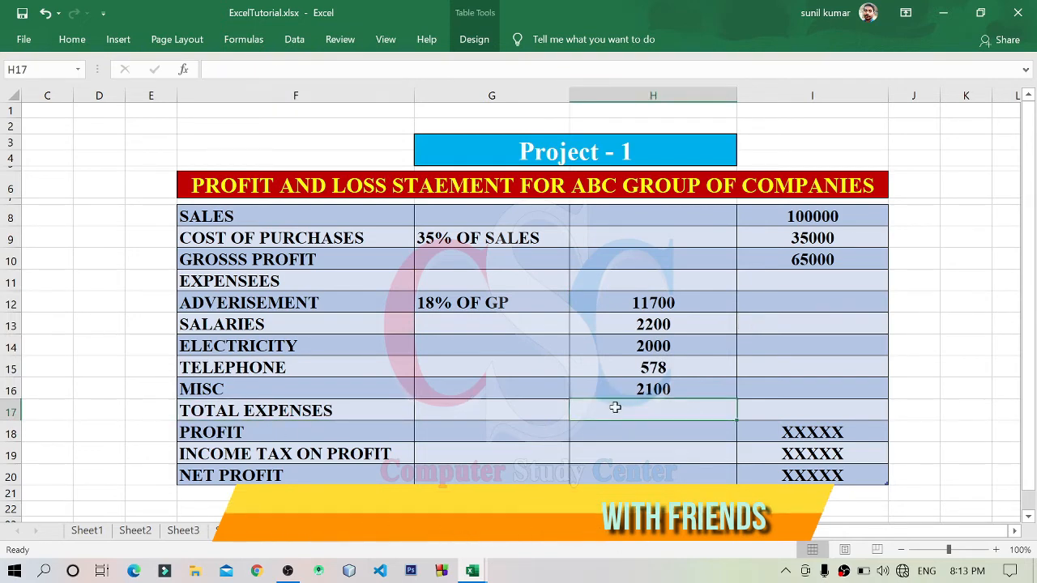
key(alt+equal)
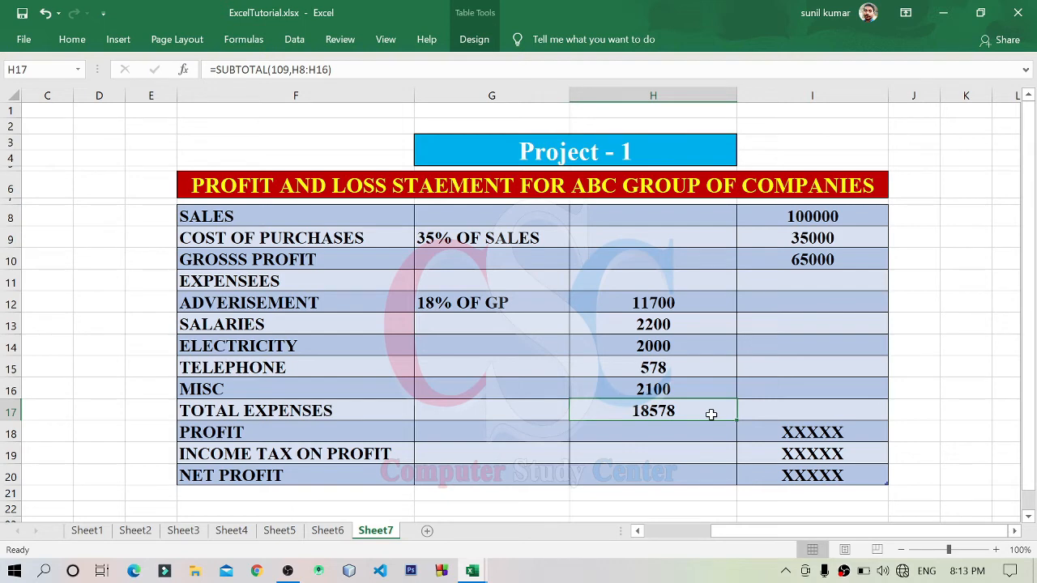
Step: Replace the total expenses formula in H17 with =SUM(H12:H16), adding the advertisement through miscellaneous amounts
key(Delete)
text(=)
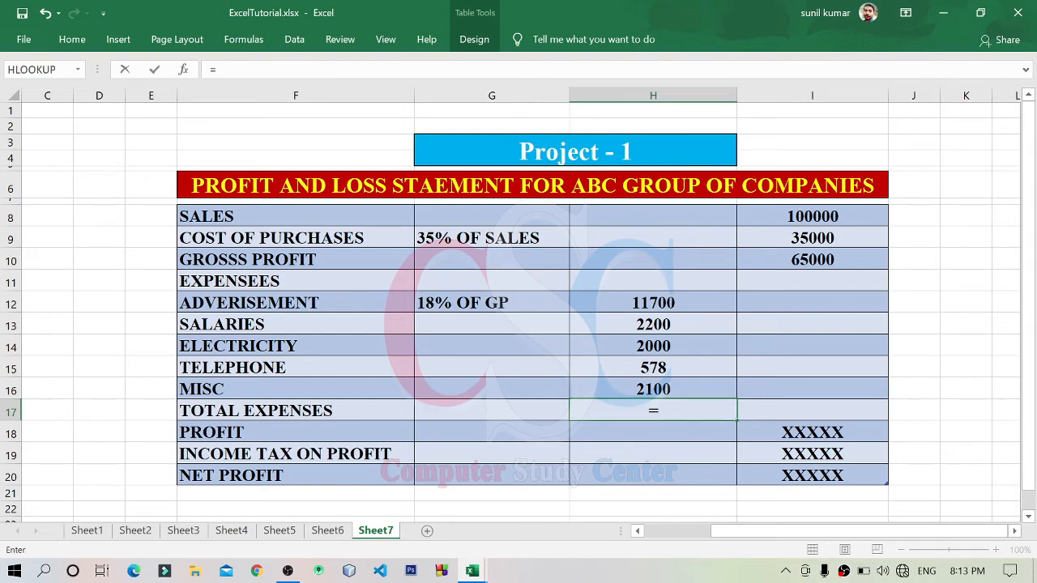
text(sum()
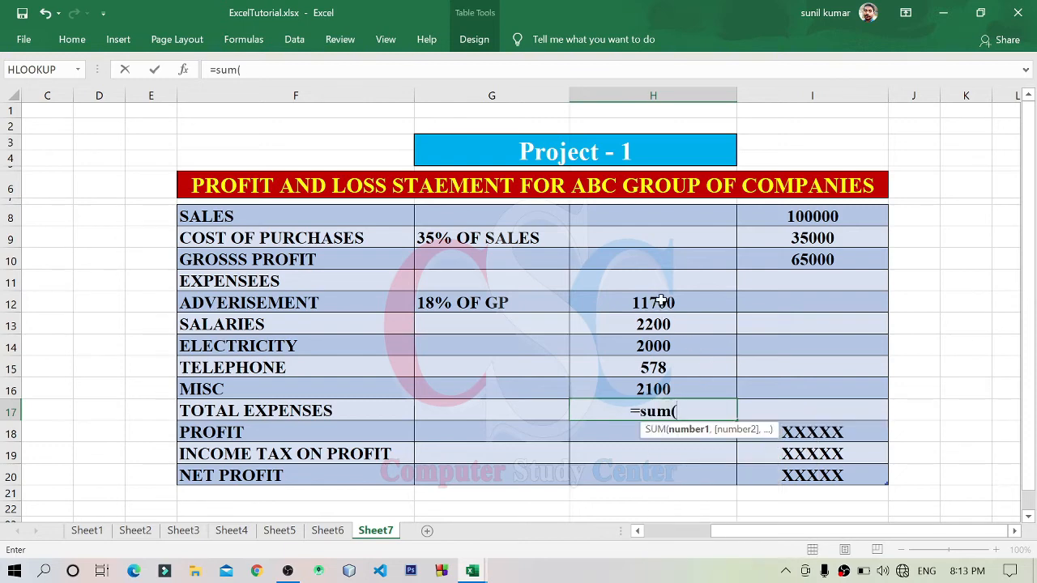
drag(661, 306, 658, 387)
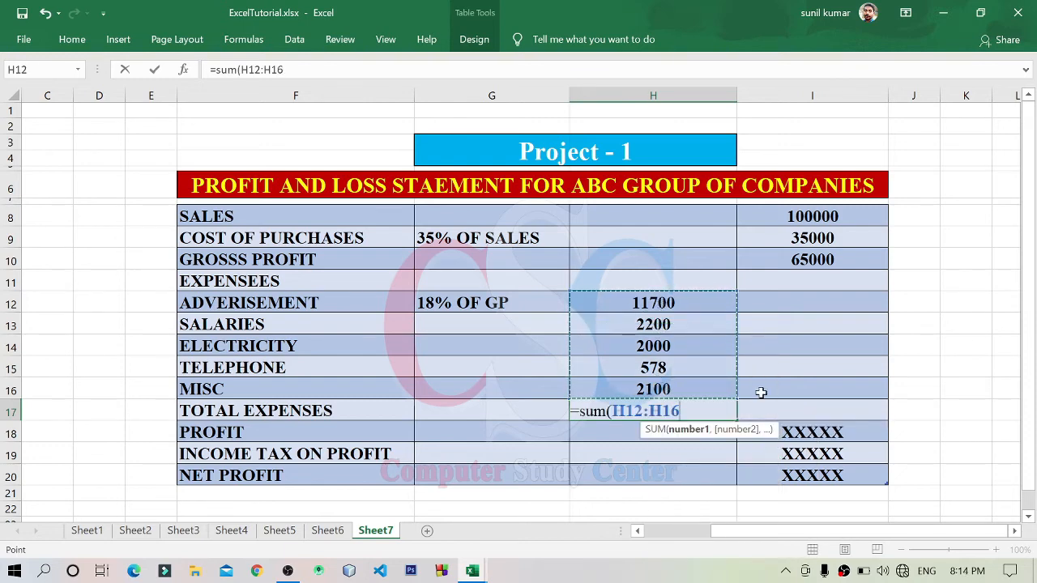
text())
key(Return)
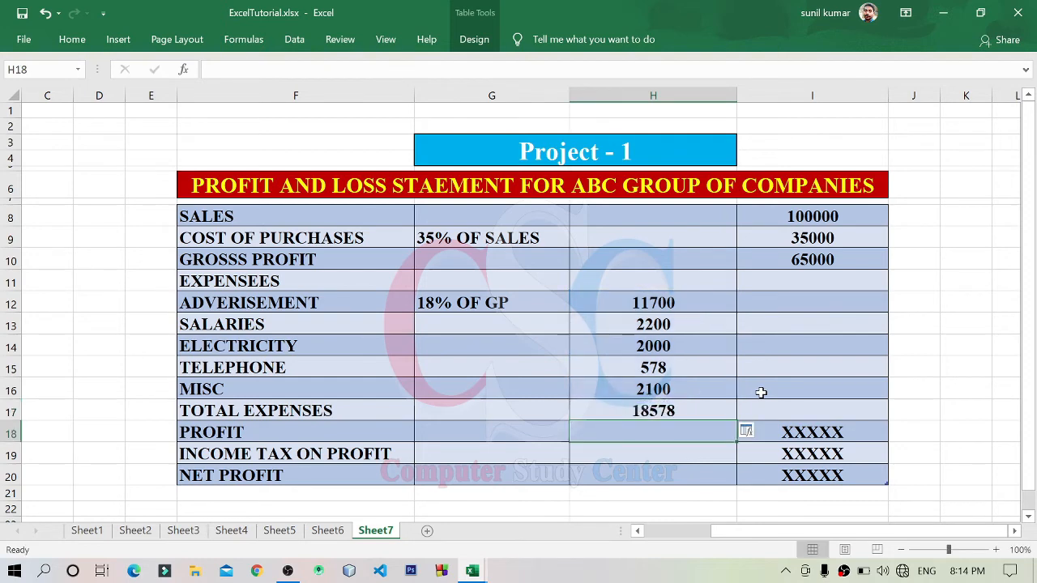
click(627, 409)
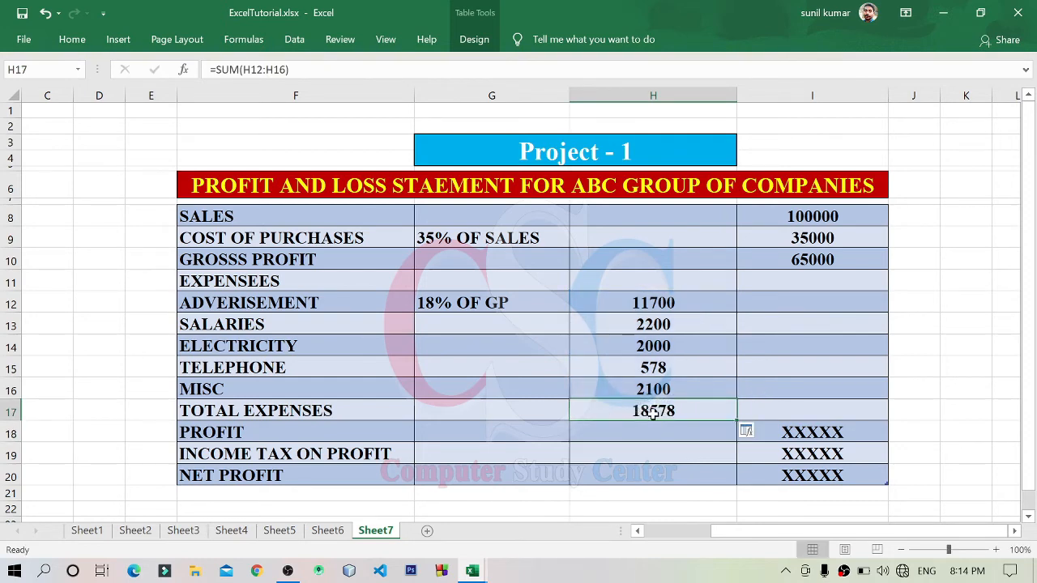
Step: Examine the gross profit, the individual expense amounts and the total expenses on which the profit row is based
click(829, 260)
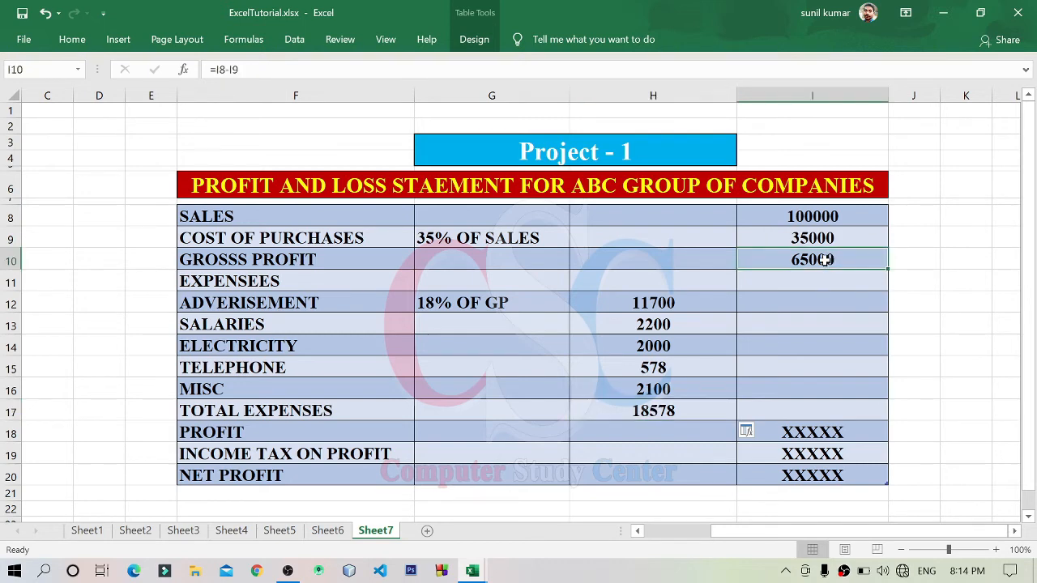
click(657, 411)
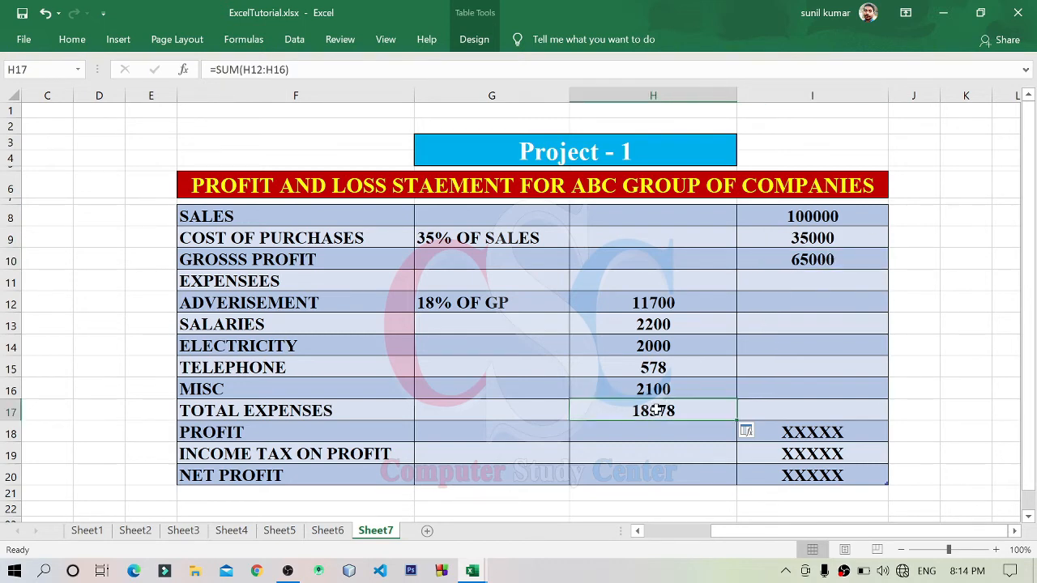
click(812, 261)
drag(653, 303, 653, 346)
drag(669, 301, 672, 409)
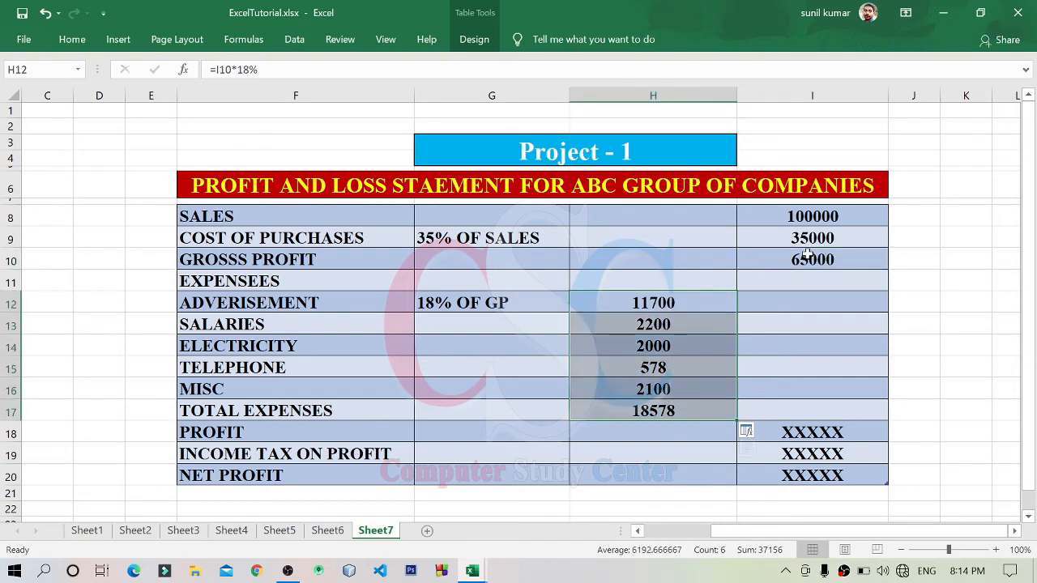
click(807, 256)
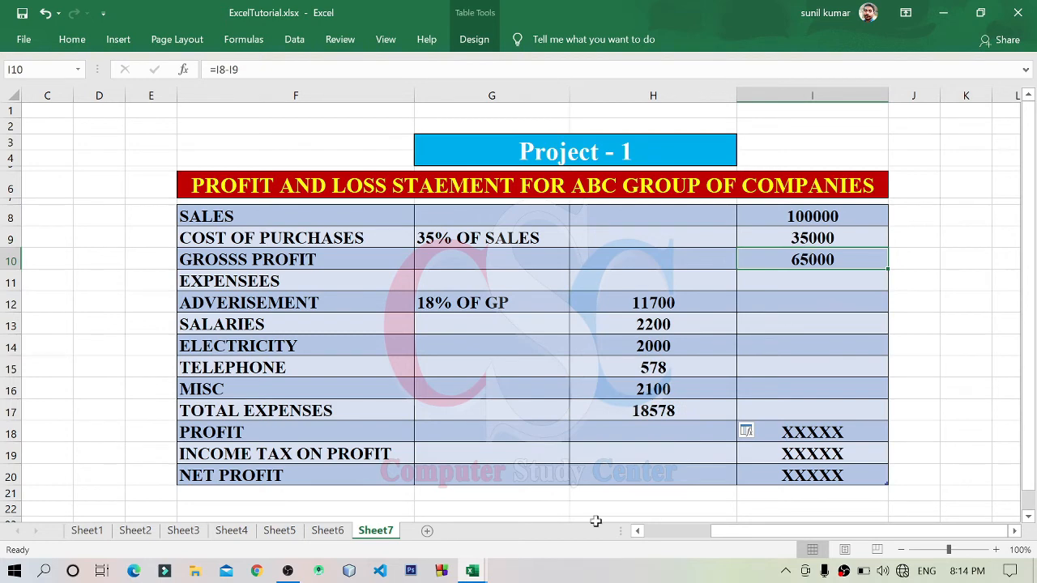
click(300, 431)
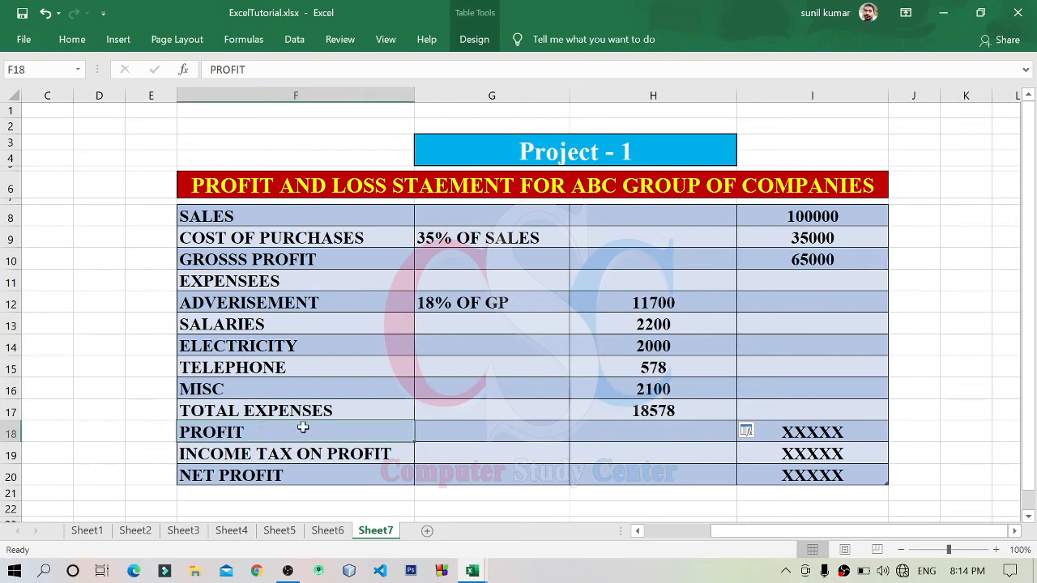
Step: Replace the profit placeholder in I18 with the formula =I10-H17, subtracting total expenses from gross profit
click(818, 435)
text(=)
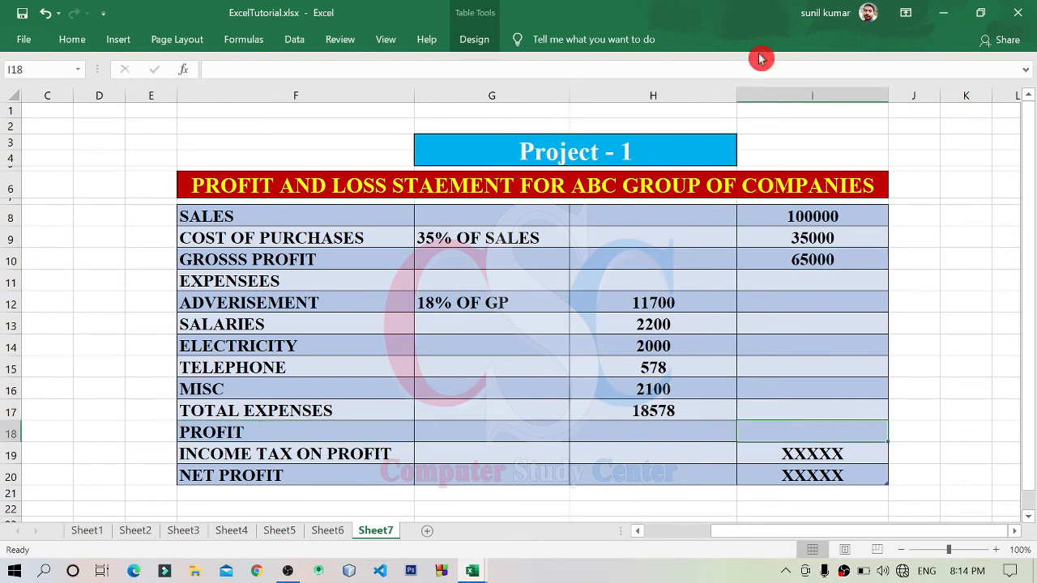
click(841, 260)
text(-)
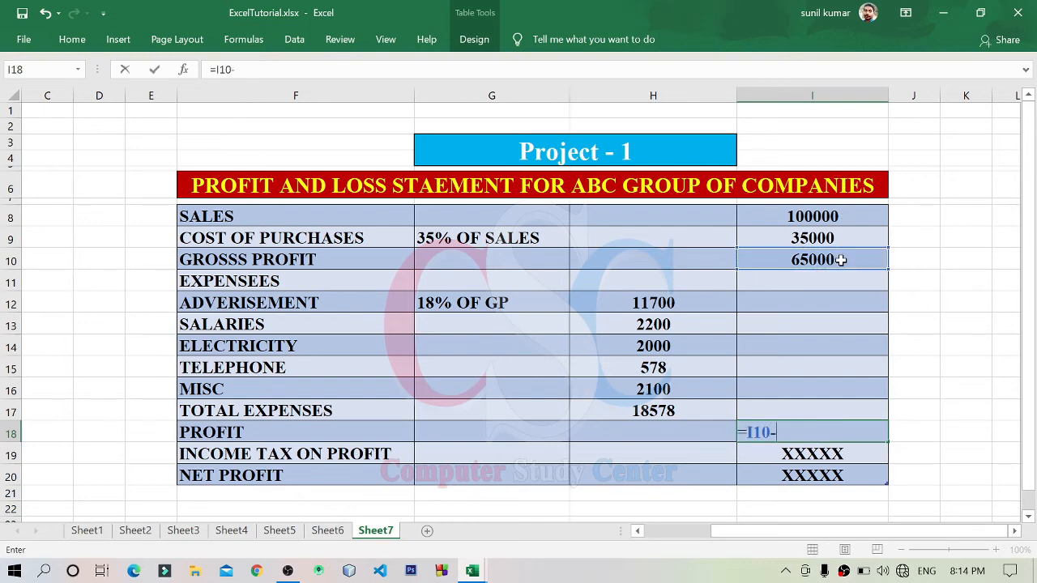
click(610, 416)
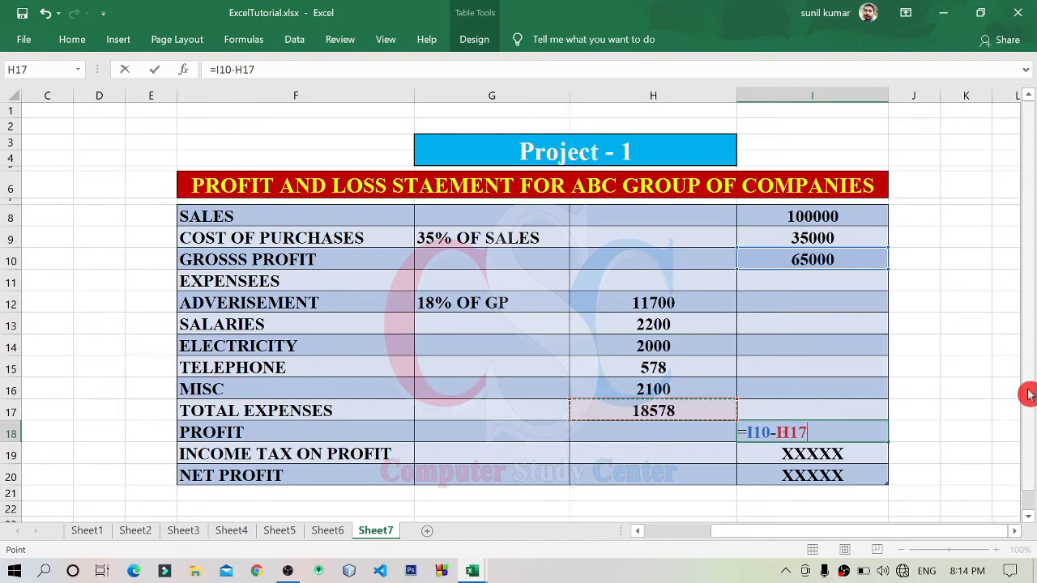
key(Return)
click(803, 428)
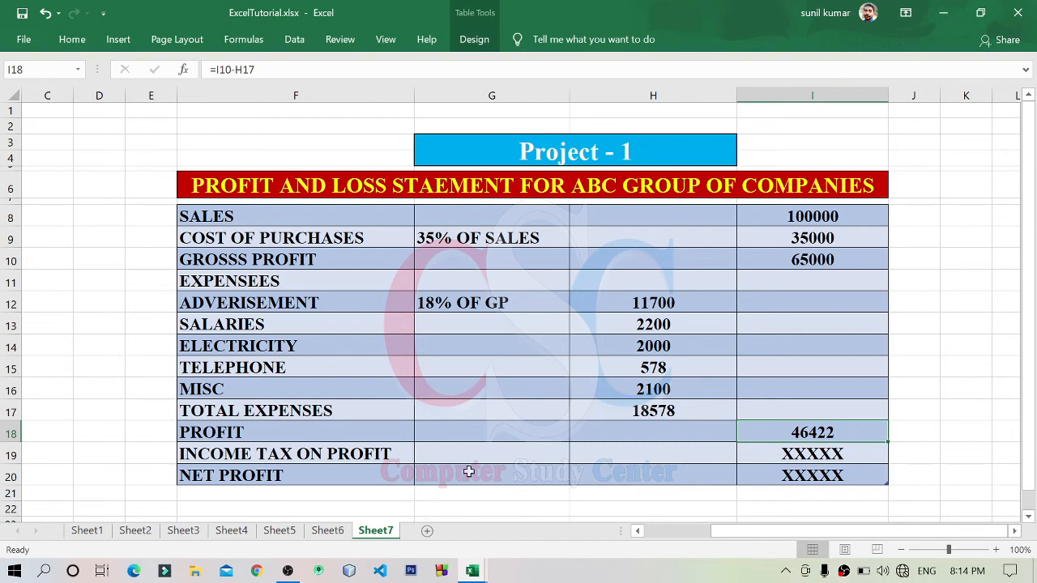
Step: Enter the rate note "35% of Profit" in G19 of the income tax on profit row
click(496, 453)
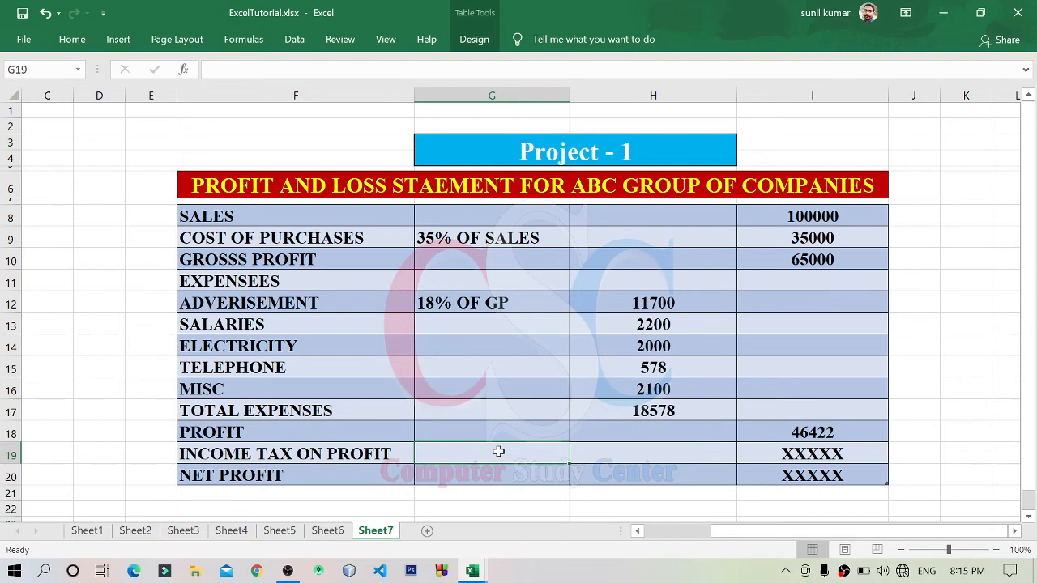
text(35)
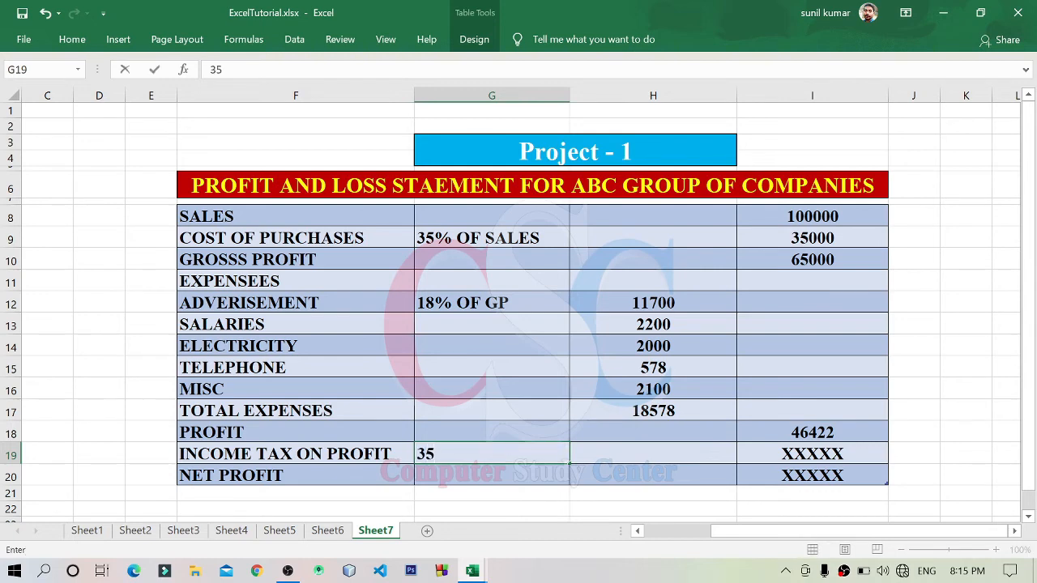
text(% of)
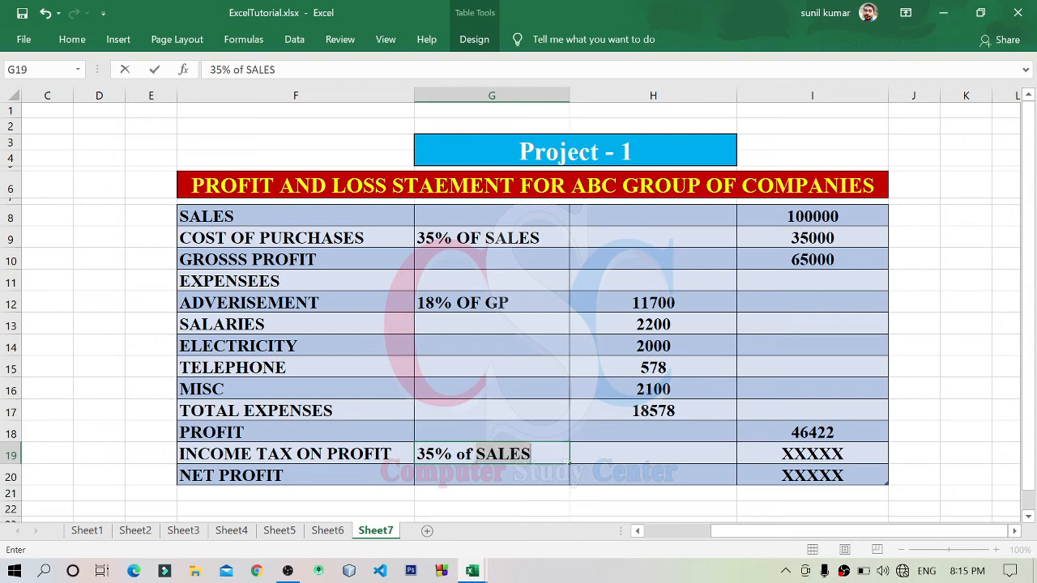
text( pr)
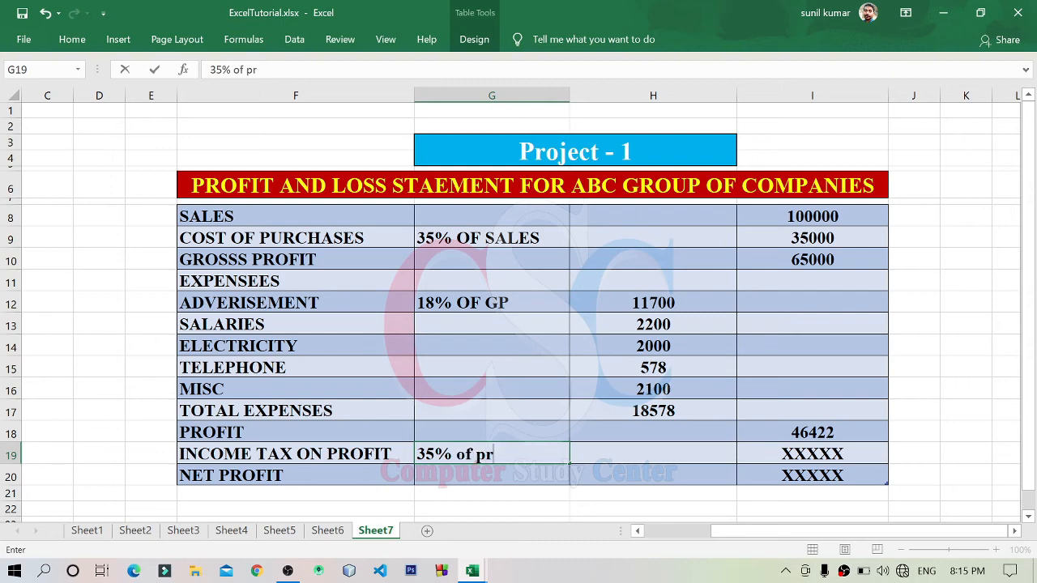
key(BackSpace)
key(BackSpace)
text(Profit)
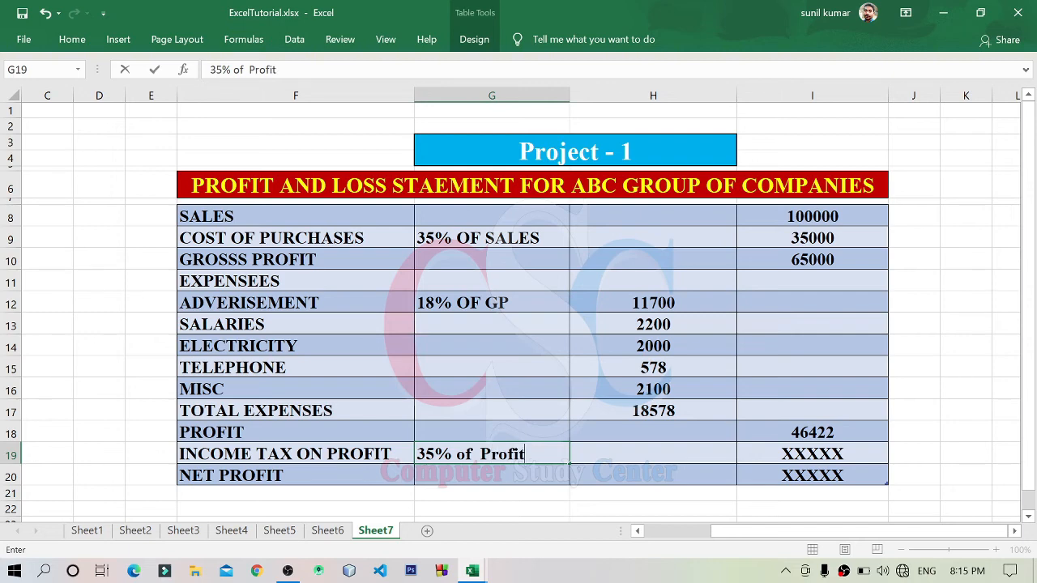
key(Return)
key(Up)
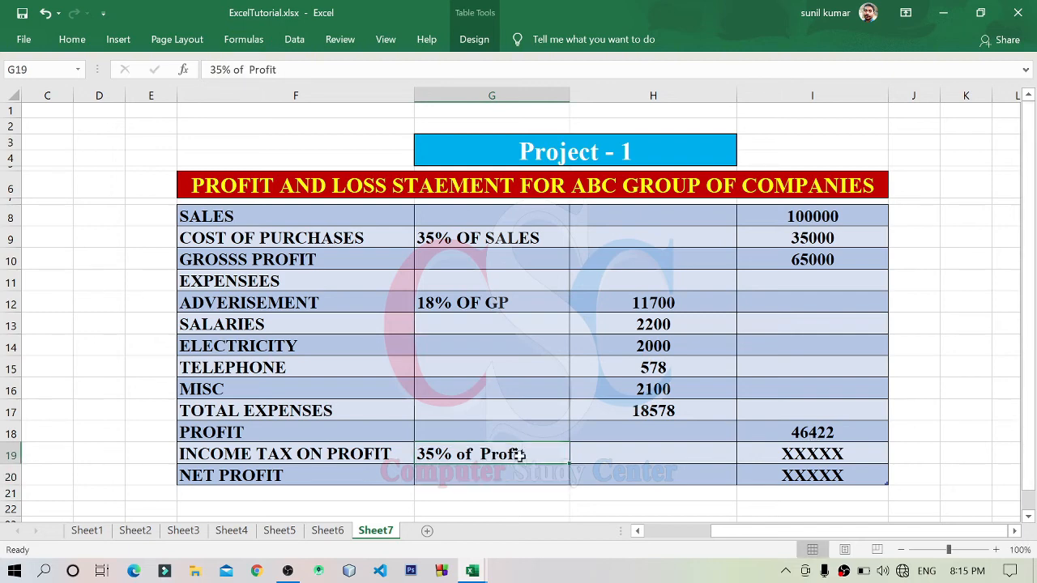
Step: Replace the income tax placeholder in I19 with the formula =I18*35%, taking 35% of profit
click(814, 454)
key(Delete)
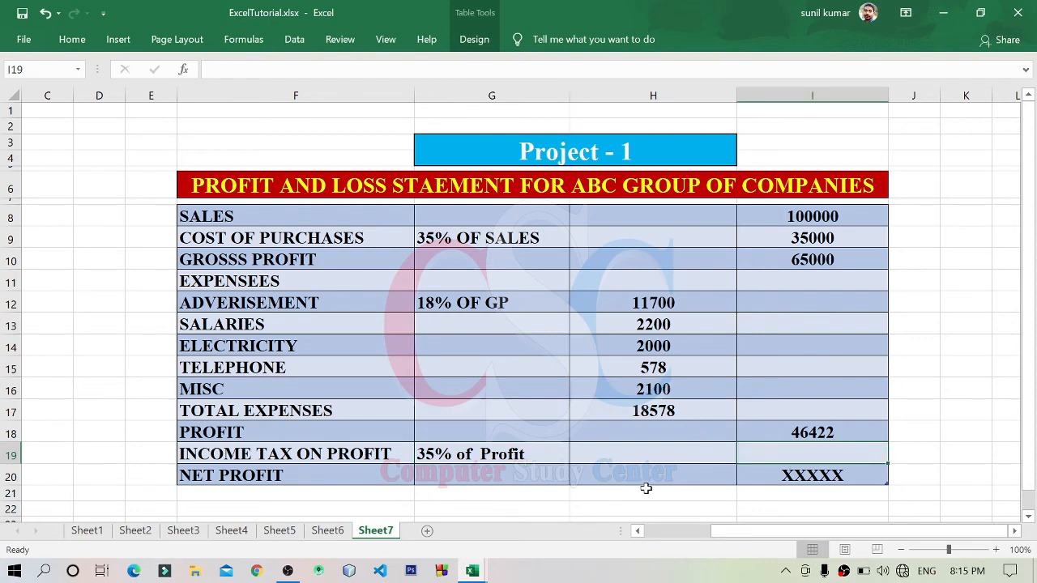
text(=)
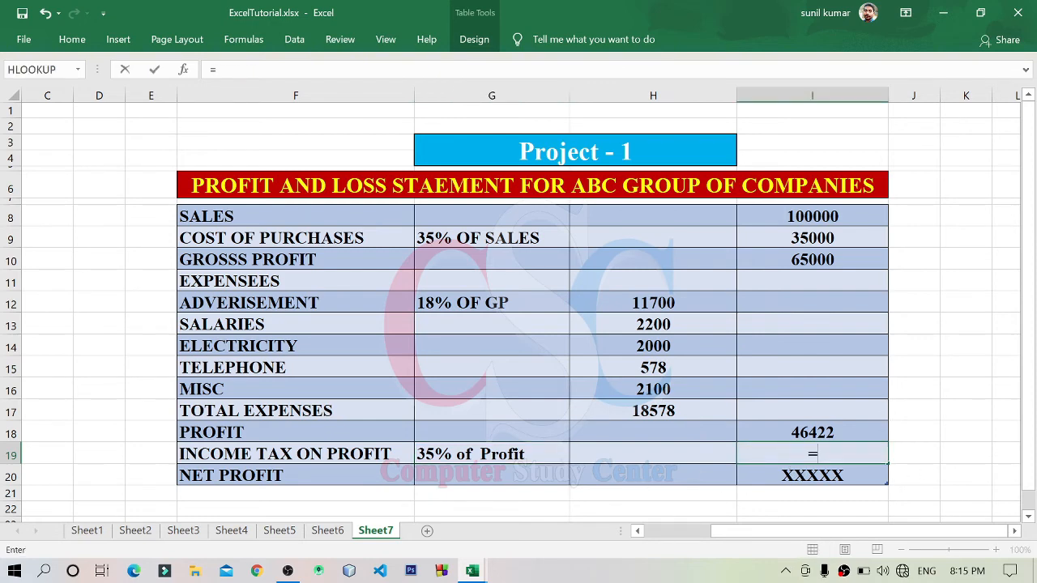
click(866, 425)
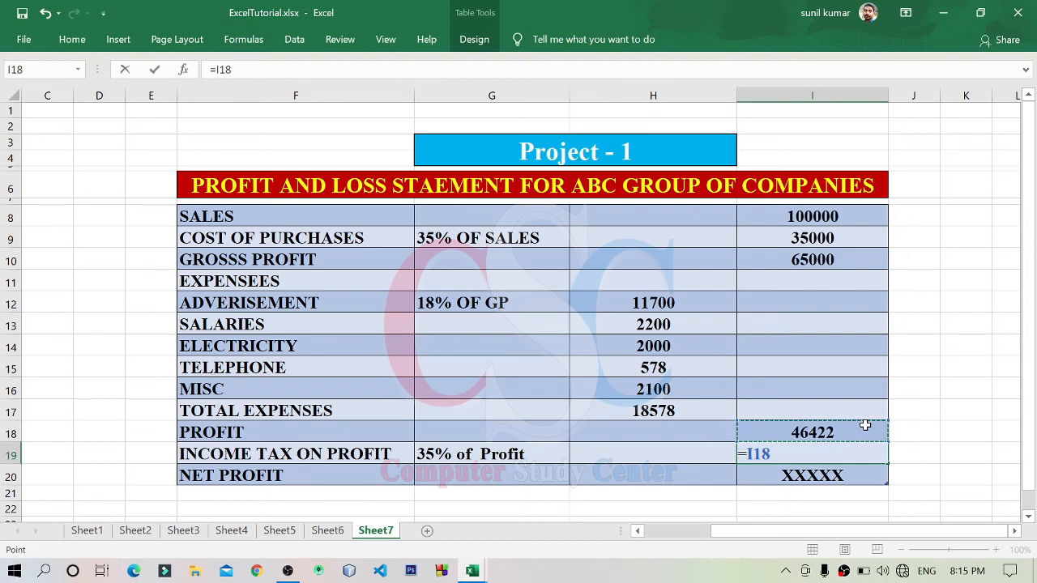
text(*35%)
key(Return)
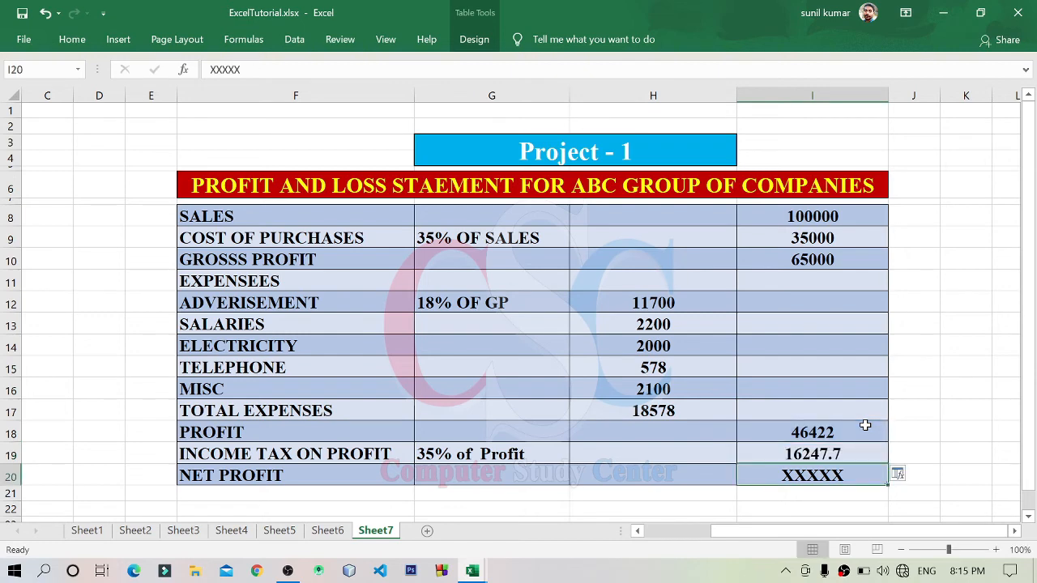
click(846, 456)
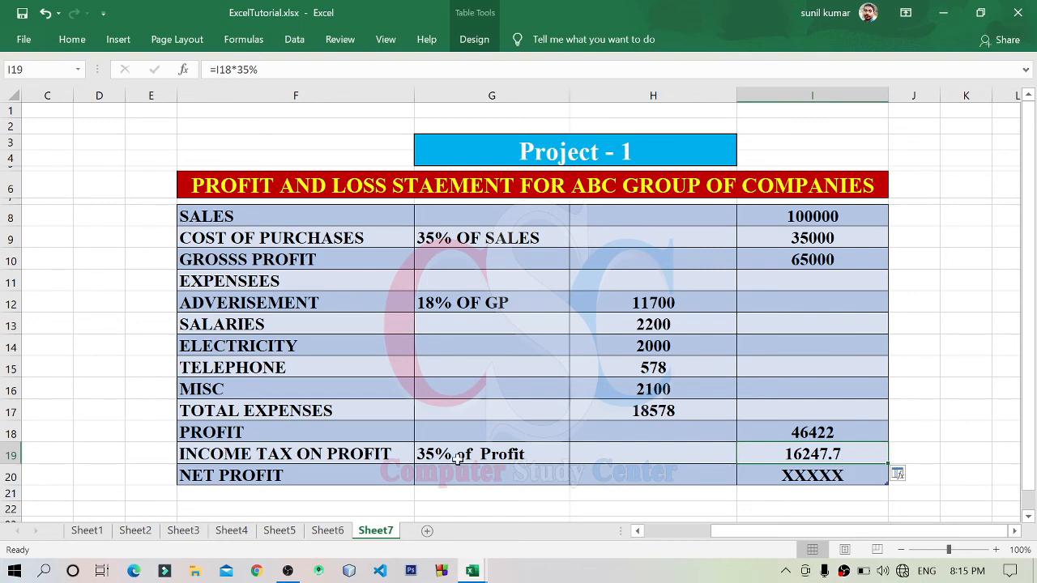
Step: Replace the net profit placeholder in I20 with the formula =I18-I19, subtracting income tax from profit
click(847, 479)
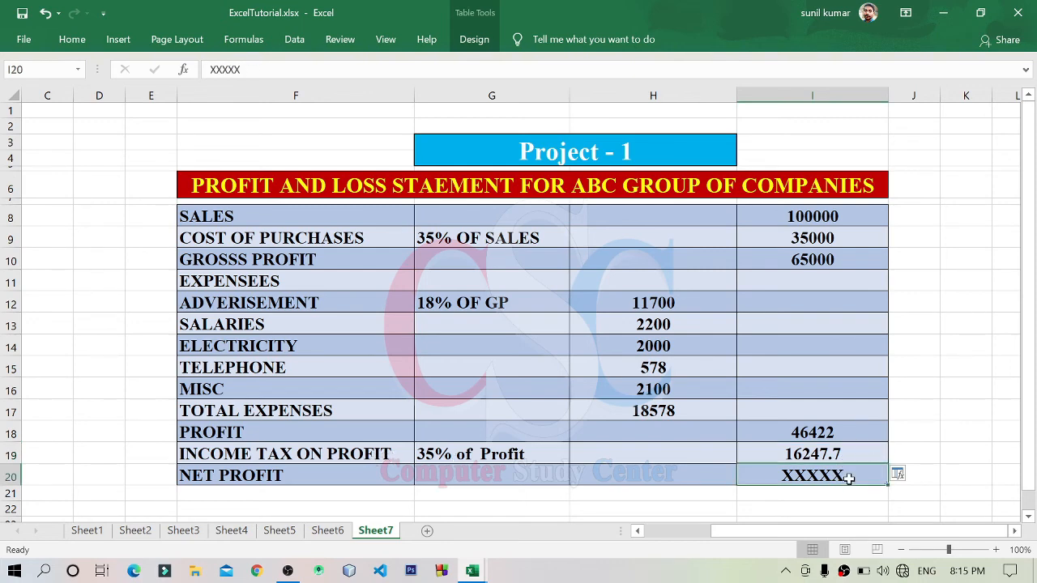
key(Delete)
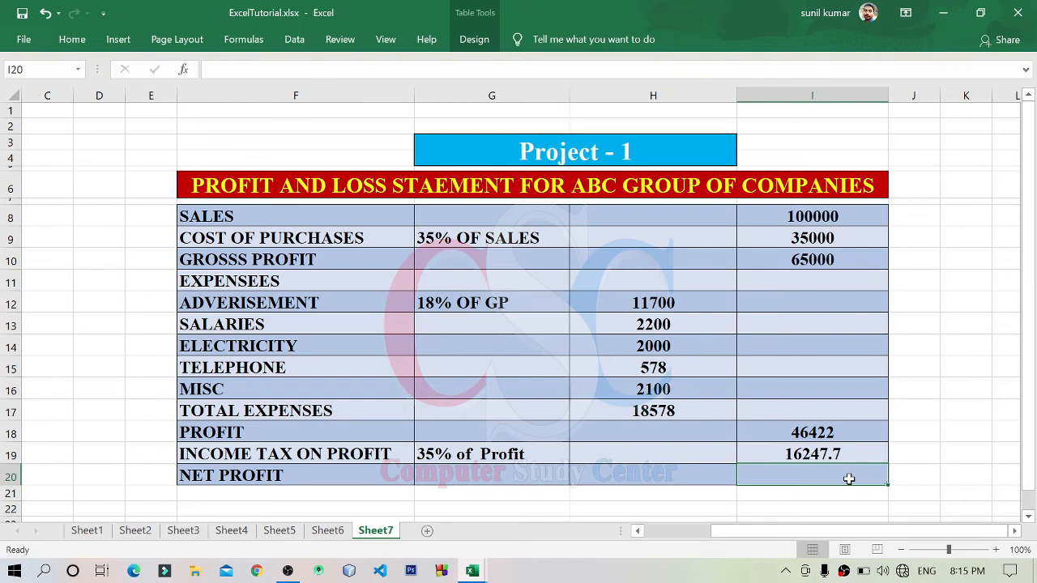
text(=)
click(851, 423)
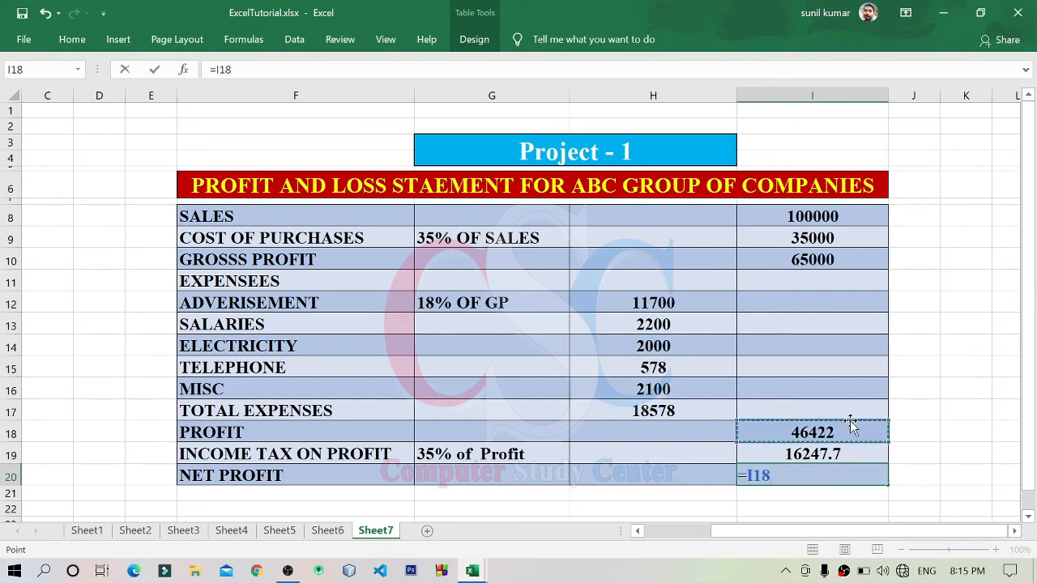
text(-)
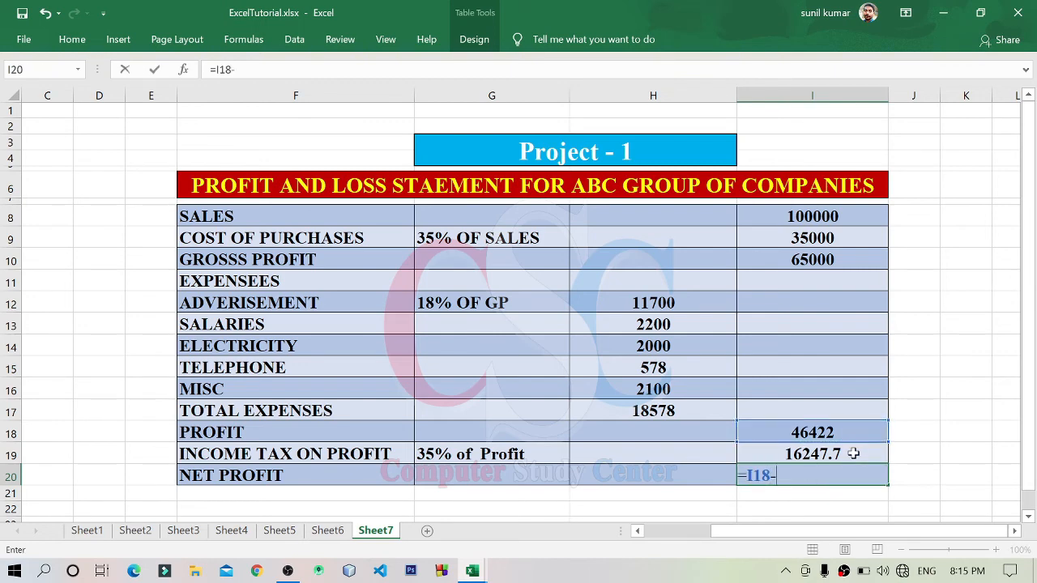
click(853, 454)
key(Return)
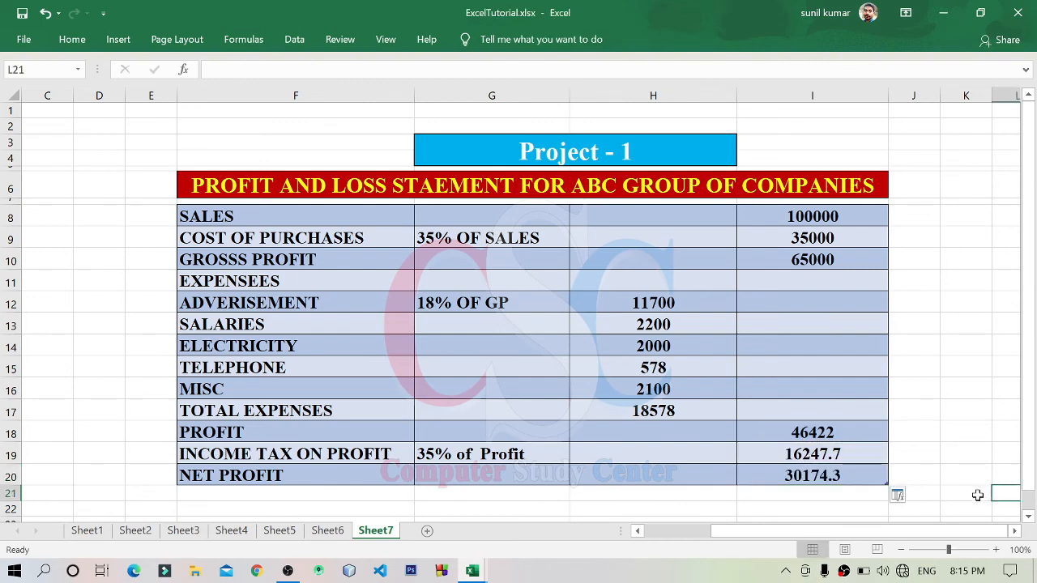
Step: Review the completed profit and loss statement, checking its row labels, percentage notes, expense amounts and net profit formula
click(860, 468)
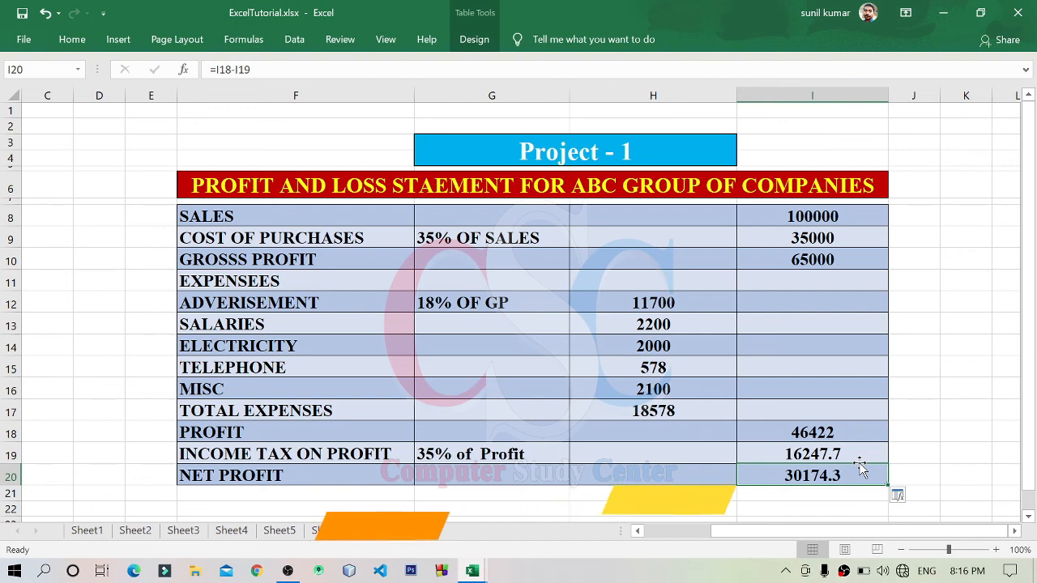
click(422, 472)
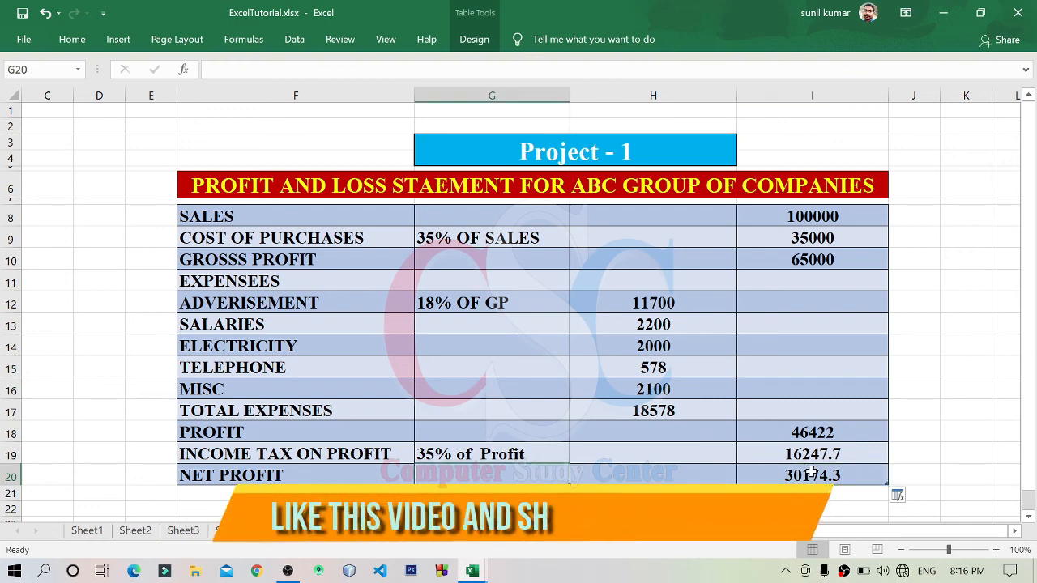
key(Right)
key(Right)
drag(256, 218, 486, 453)
click(470, 315)
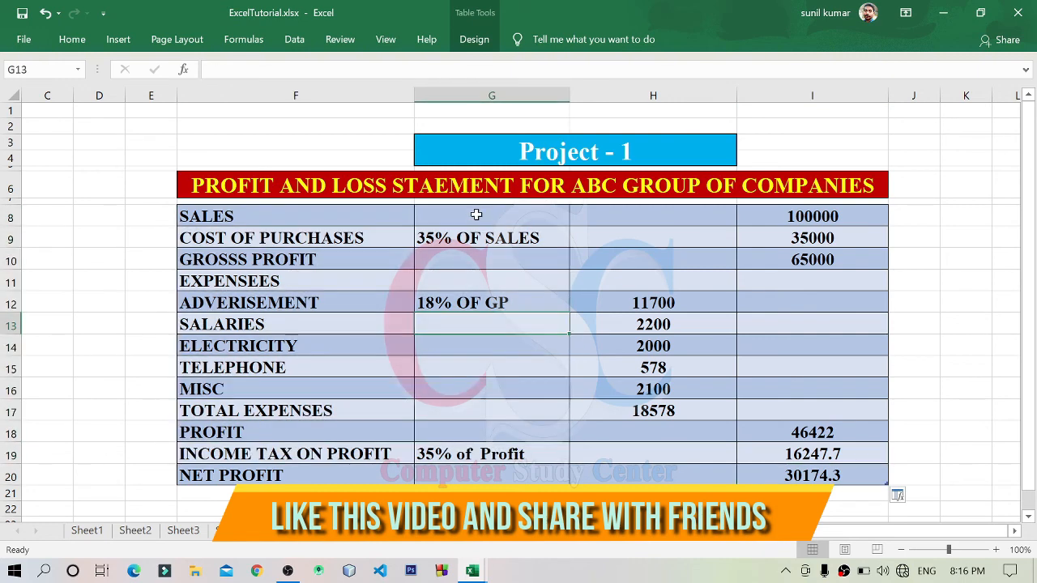
drag(477, 214, 535, 423)
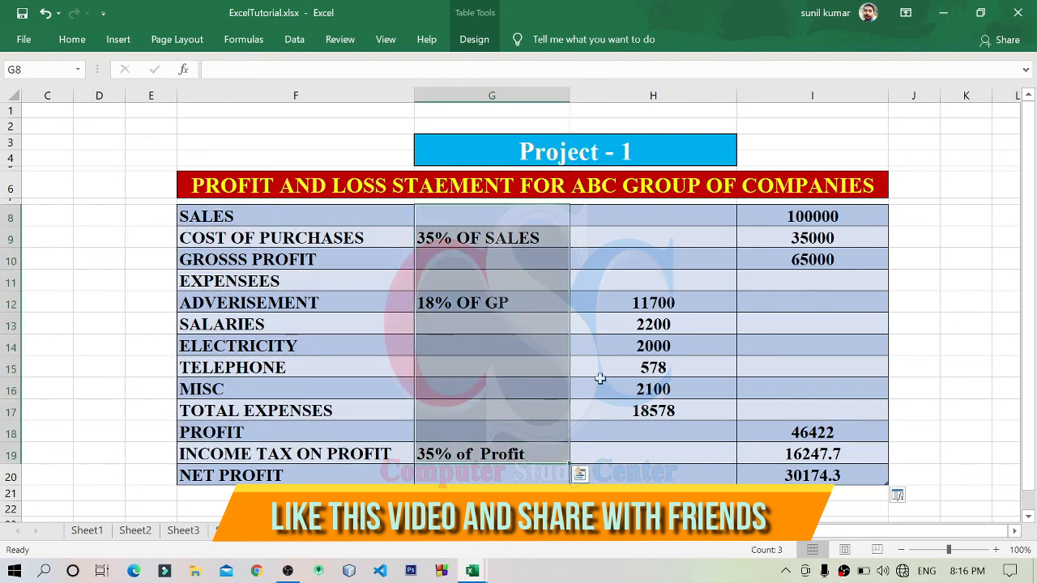
click(521, 323)
click(685, 365)
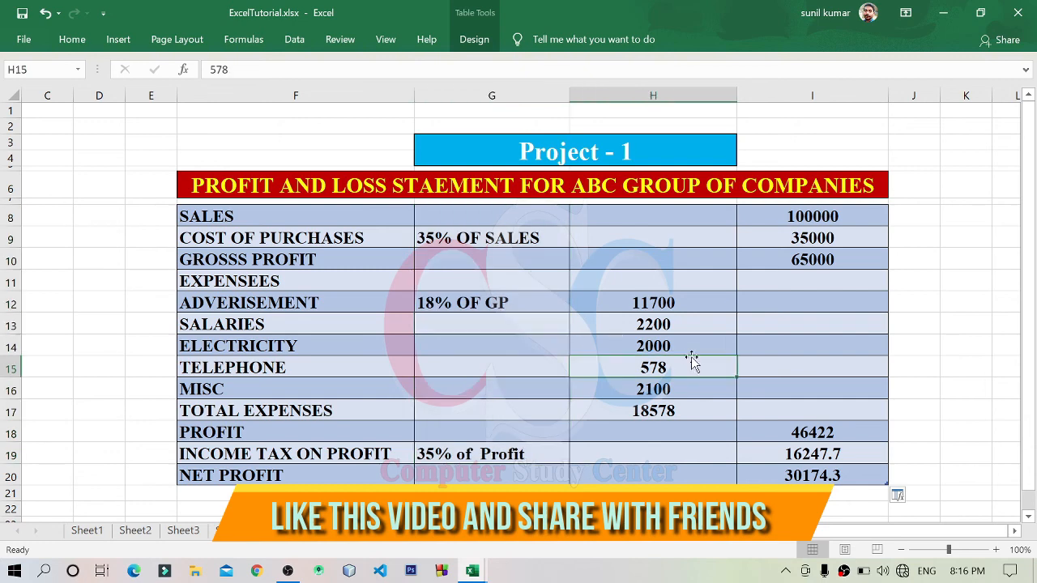
click(861, 475)
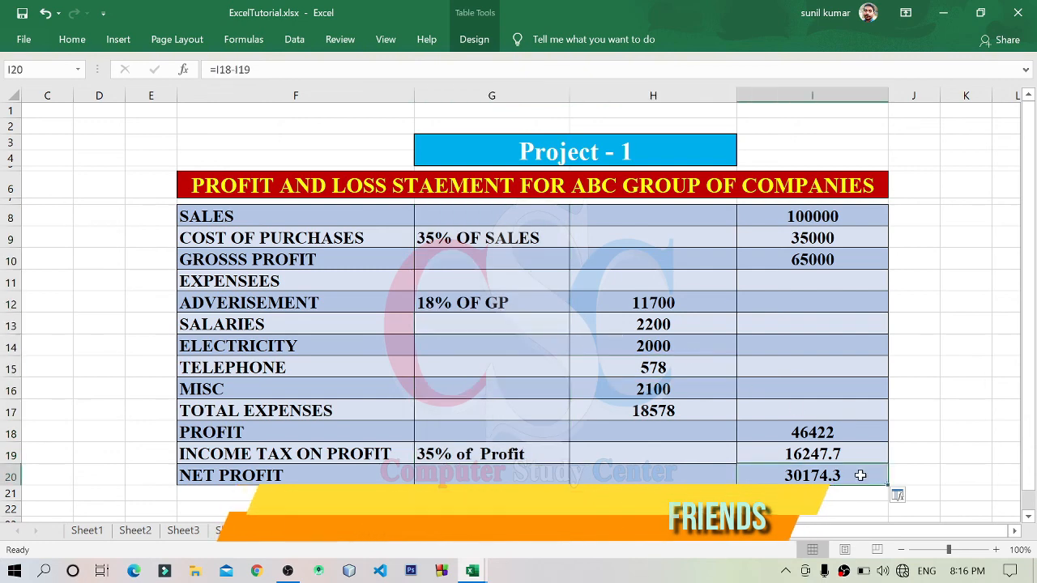